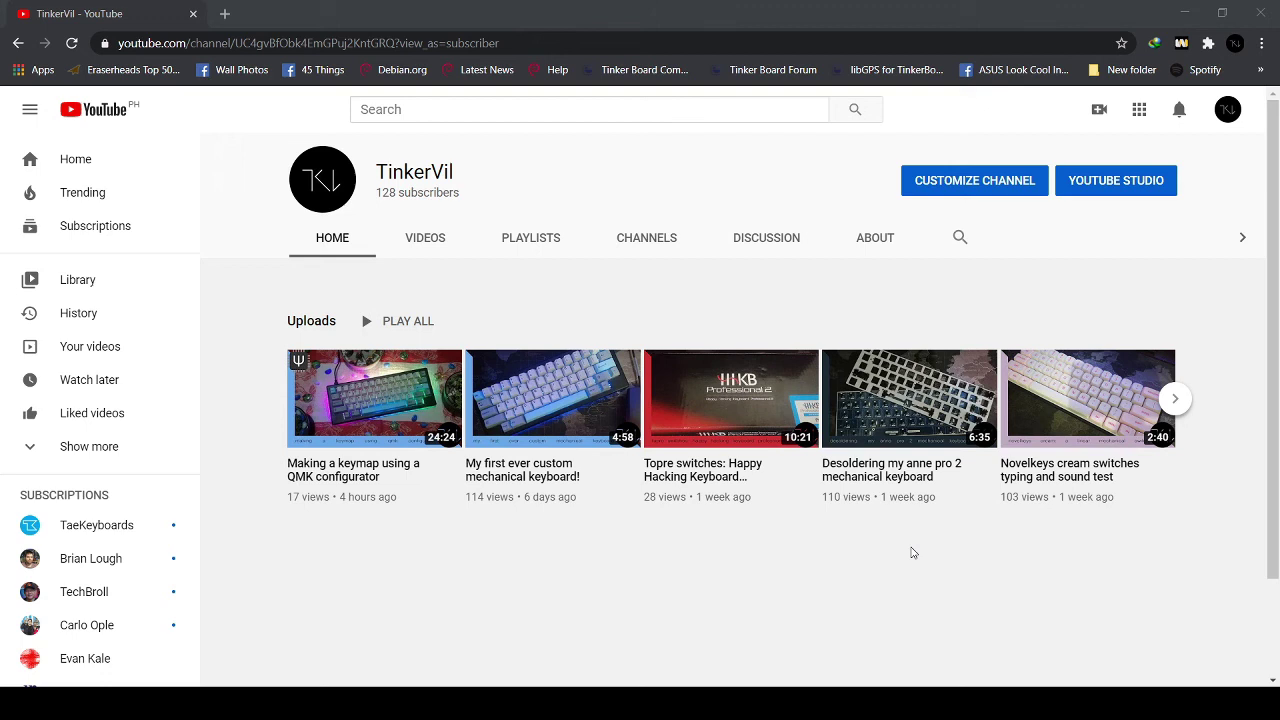
- Open docs.qmk.fm in a new browser tab and go to the Setup page of the tutorial
{"action": "left_click", "coordinate": [224, 14]}
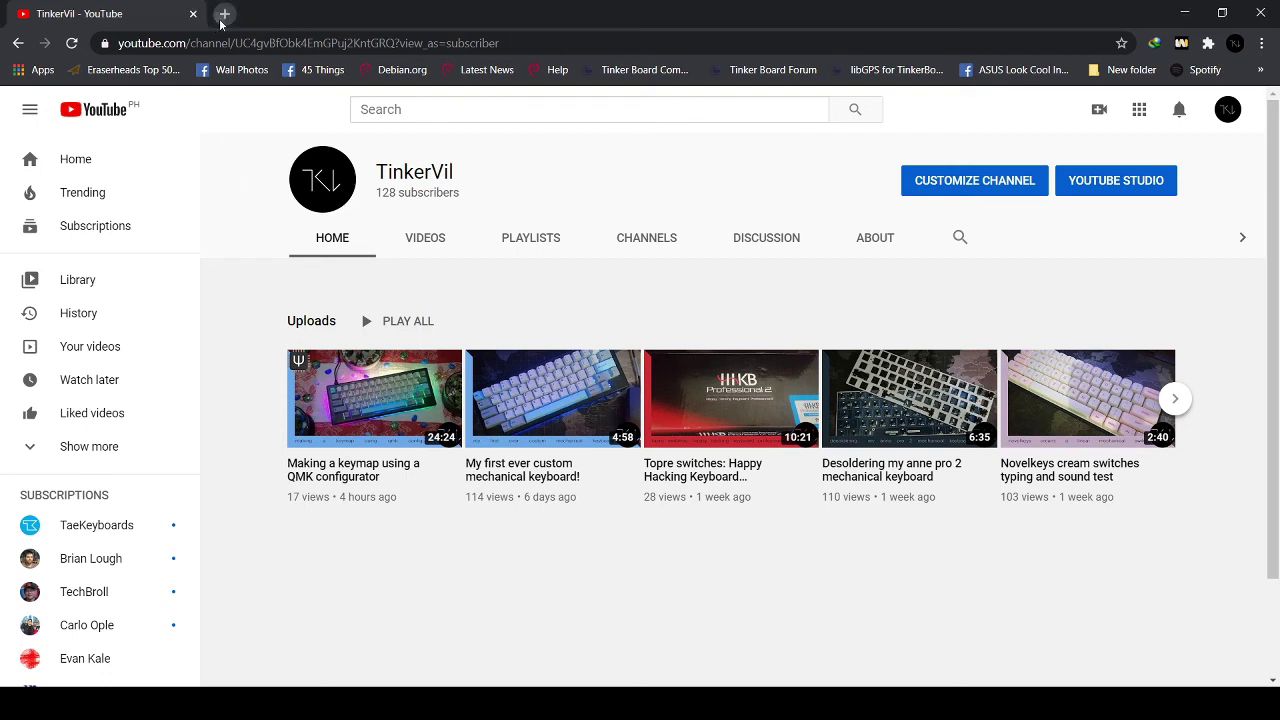
{"action": "type", "text": "d"}
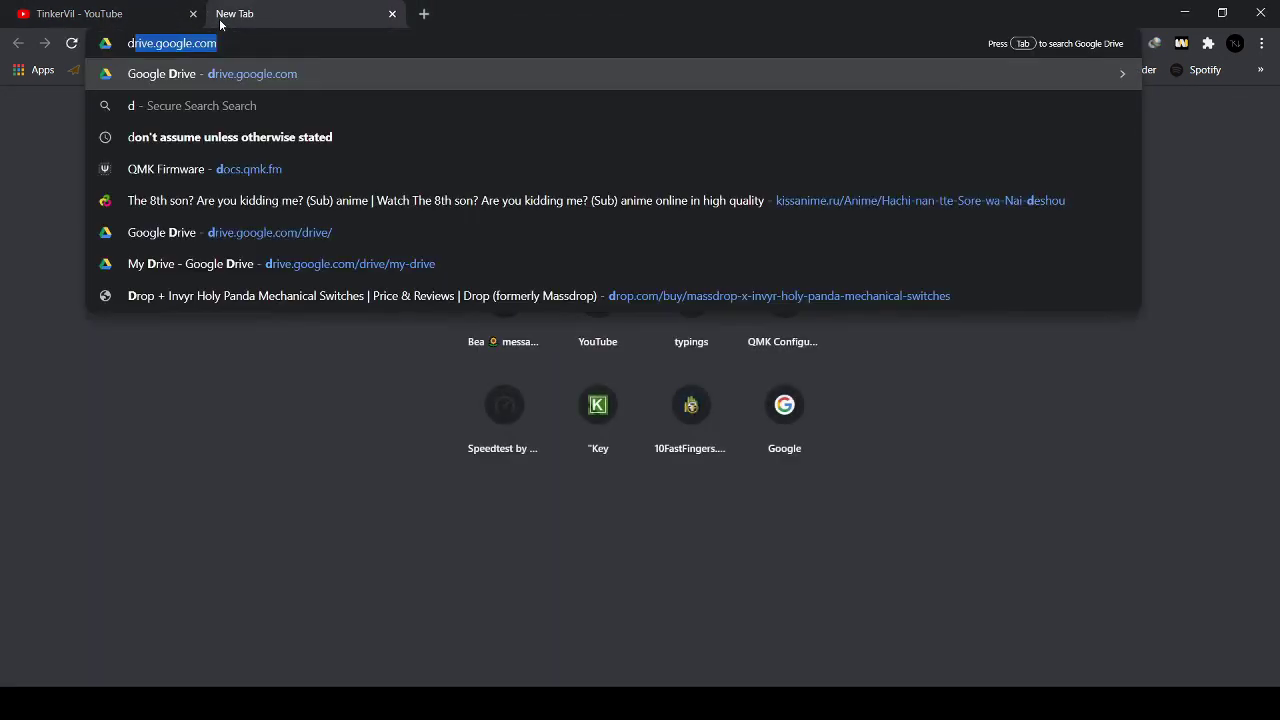
{"action": "type", "text": "ocs."}
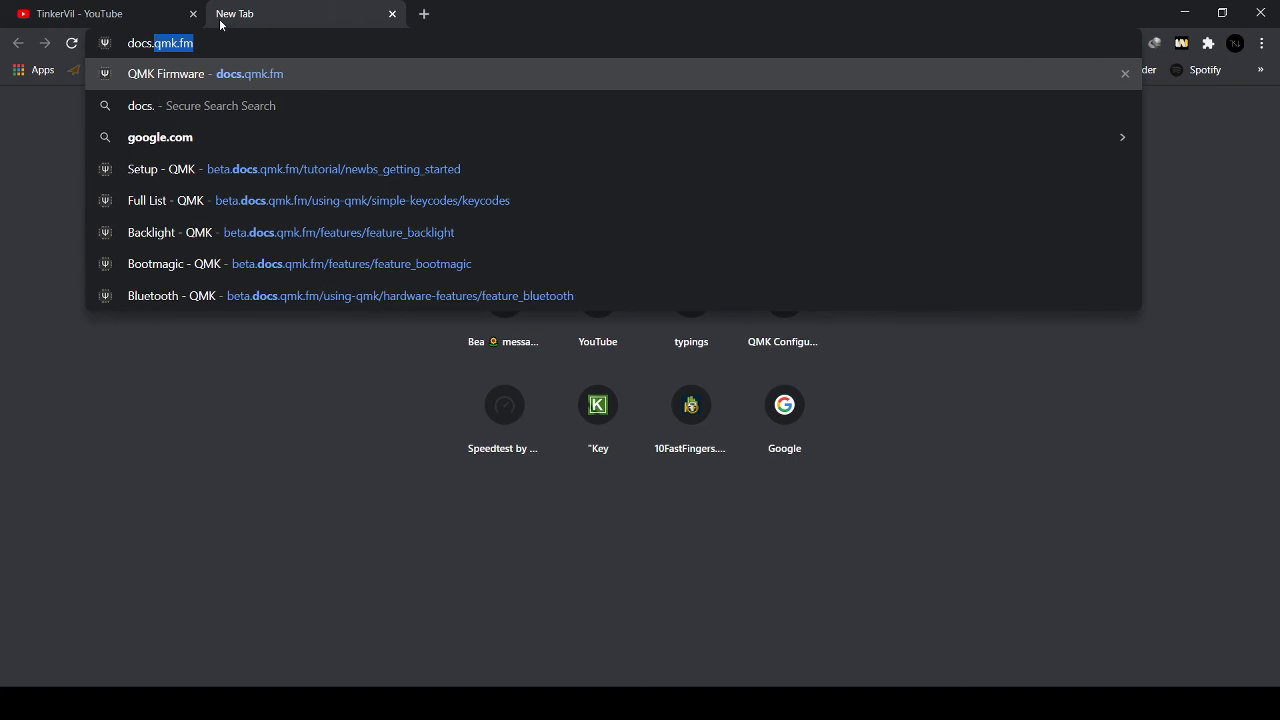
{"action": "type", "text": "qmk.fm"}
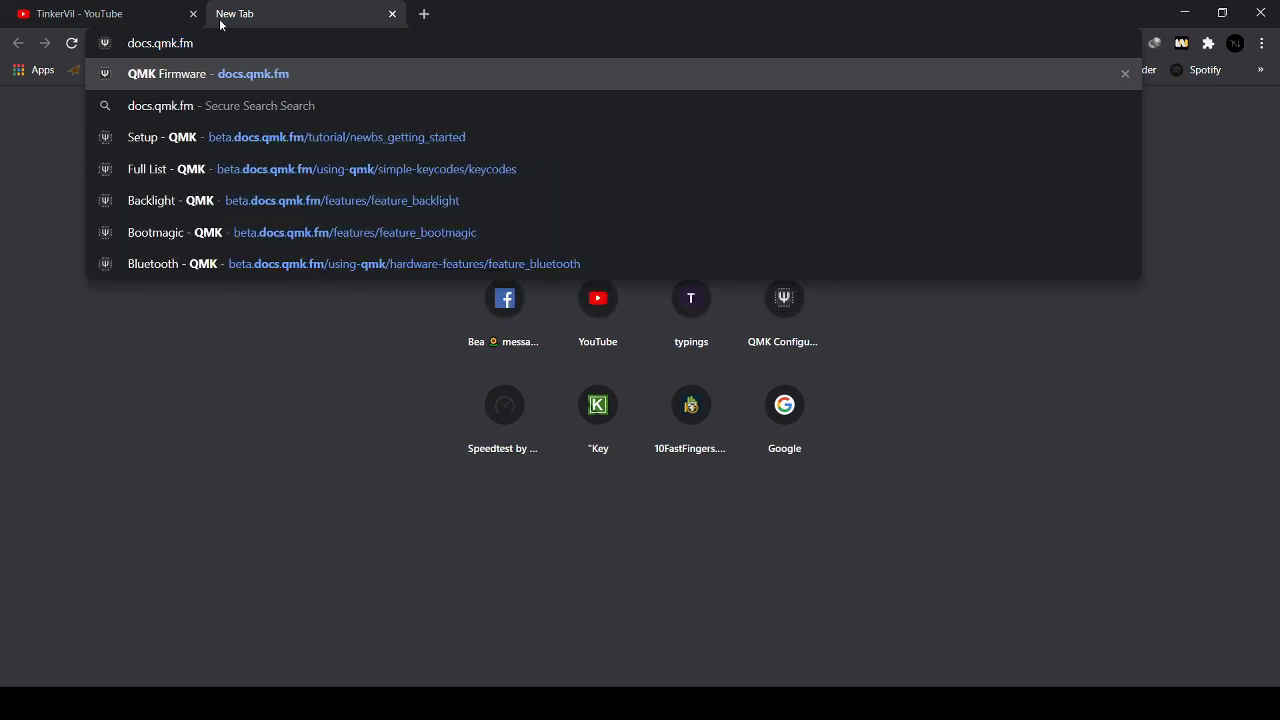
{"action": "key", "text": "Return"}
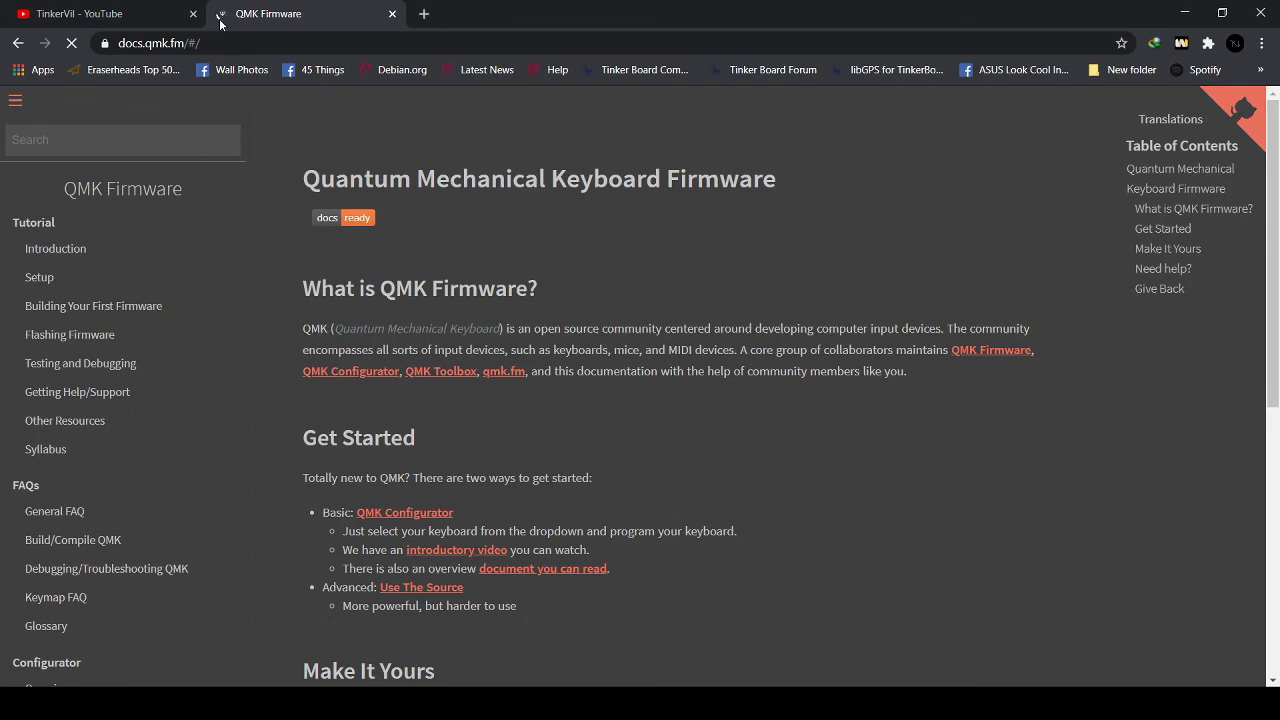
{"action": "left_click", "coordinate": [45, 280]}
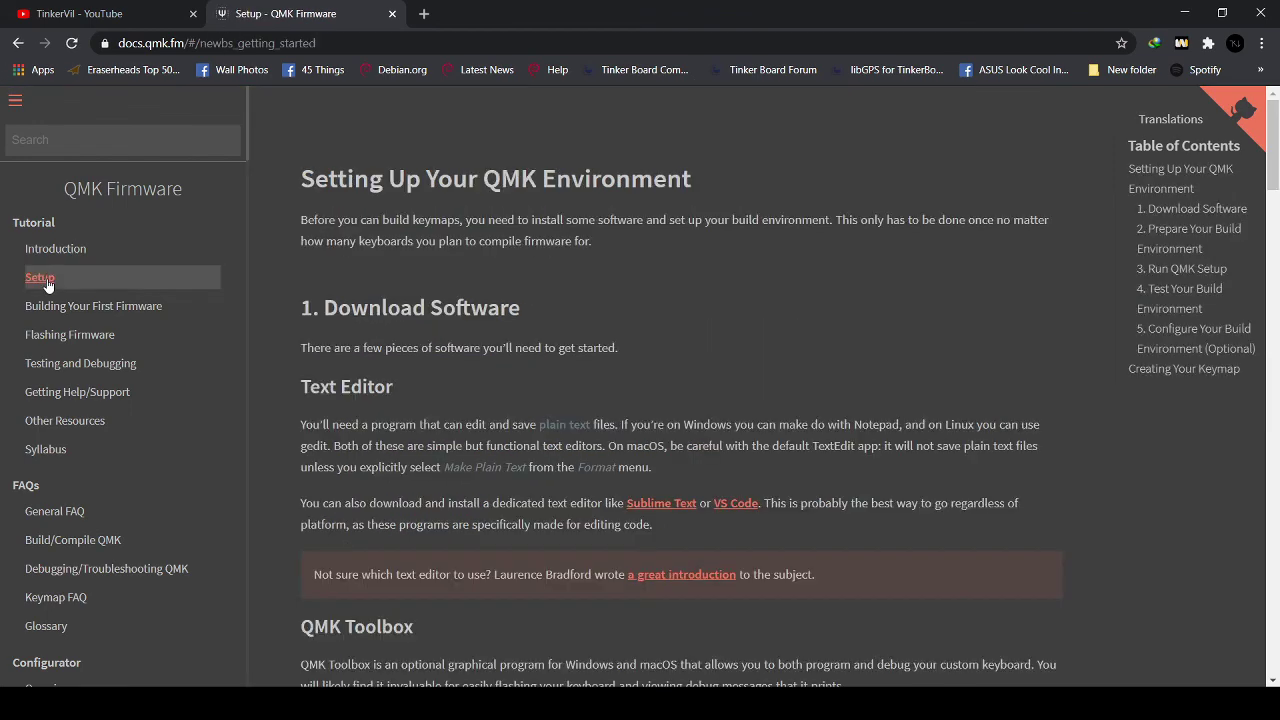
- Find the Windows instructions under Prepare Your Build Environment and open the linked MSYS2 homepage
{"action": "scroll", "coordinate": [610, 319], "scroll_direction": "down", "scroll_amount": 1}
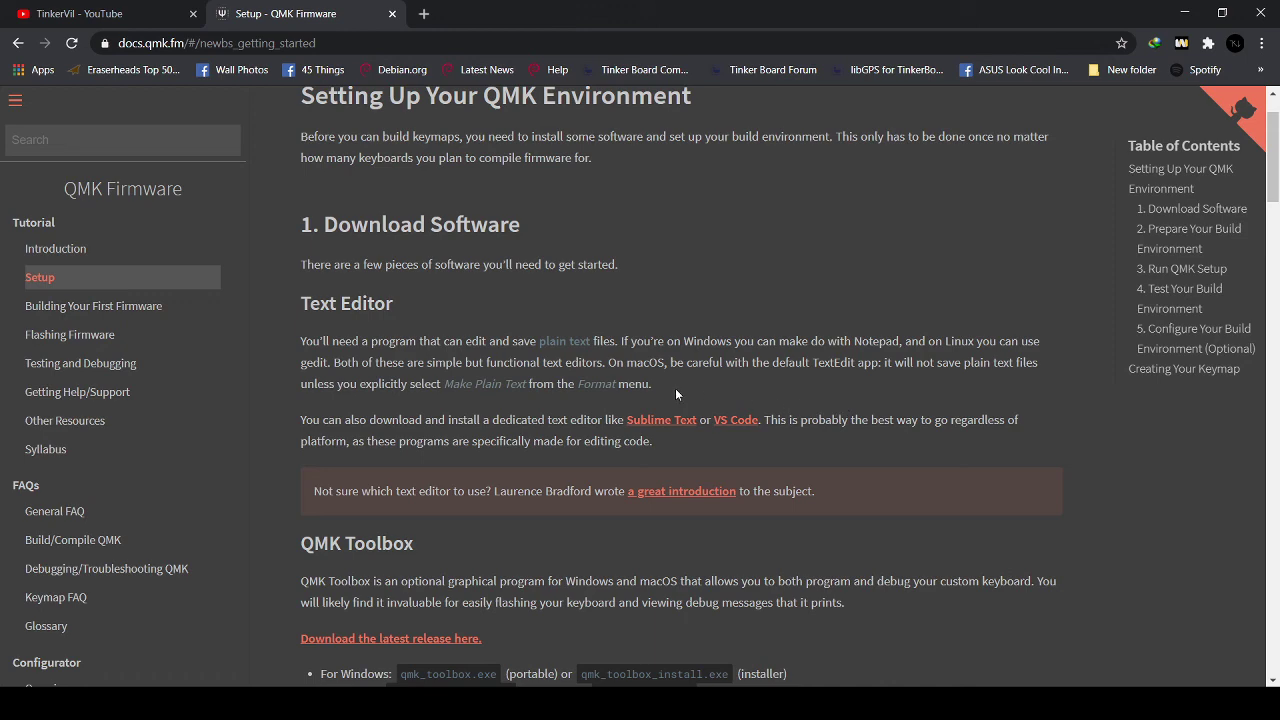
{"action": "scroll", "coordinate": [675, 393], "scroll_direction": "down", "scroll_amount": 3}
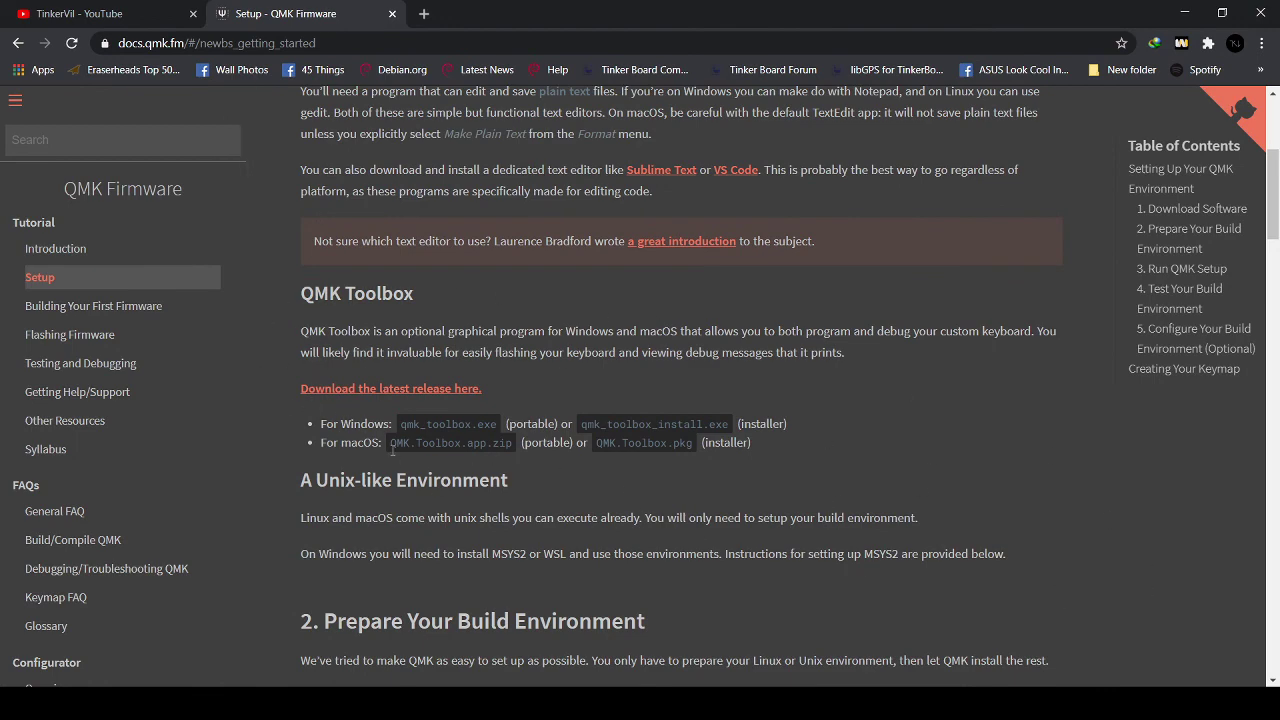
{"action": "scroll", "coordinate": [645, 418], "scroll_direction": "down", "scroll_amount": 4}
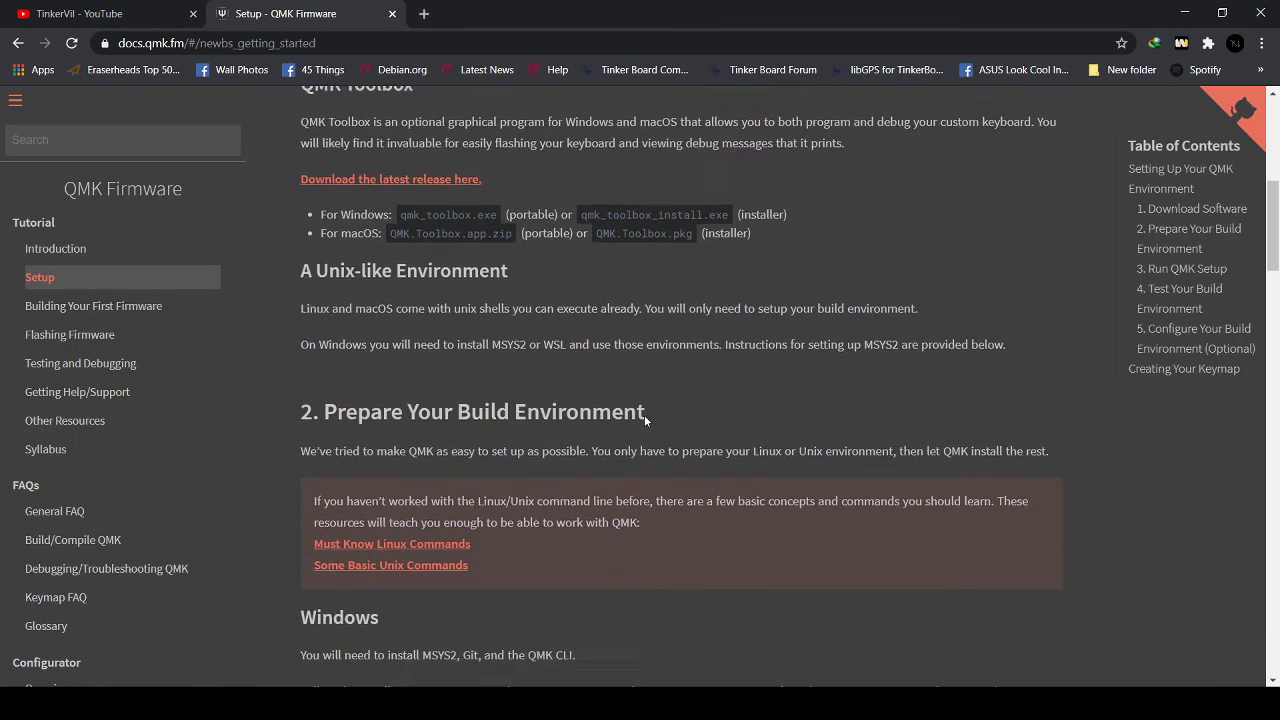
{"action": "scroll", "coordinate": [727, 364], "scroll_direction": "down", "scroll_amount": 2}
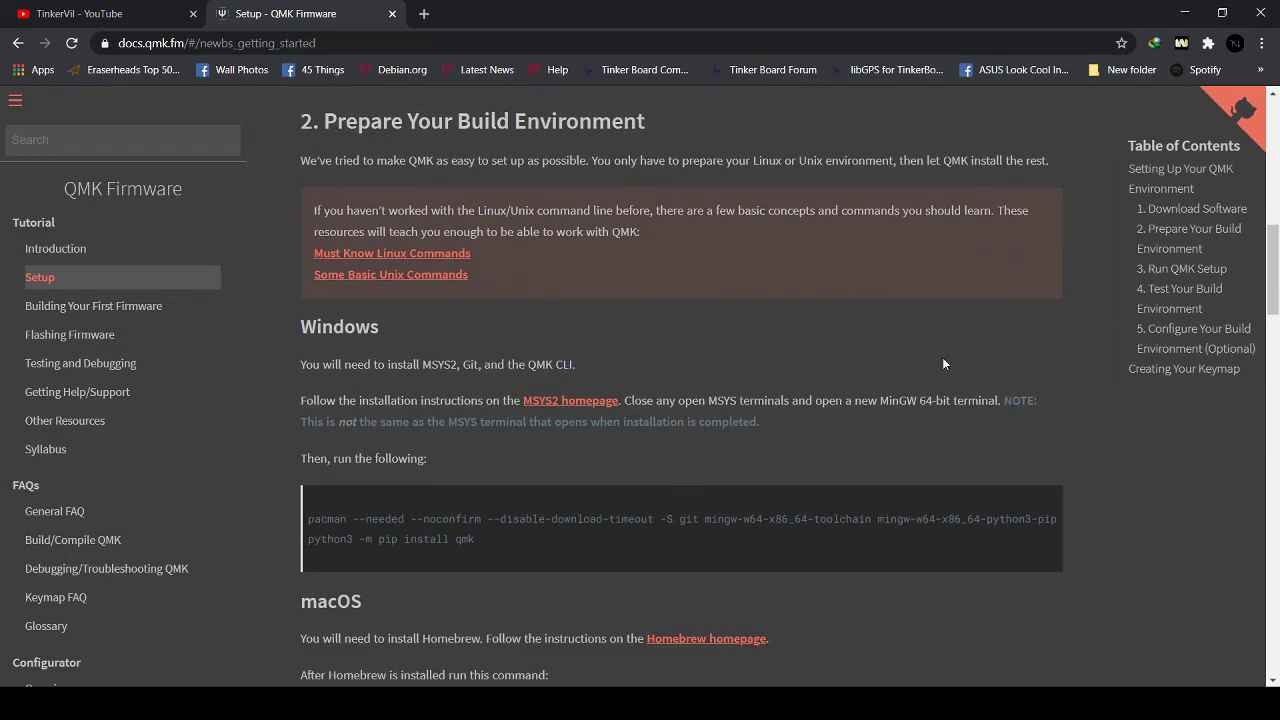
{"action": "scroll", "coordinate": [879, 311], "scroll_direction": "down", "scroll_amount": 2}
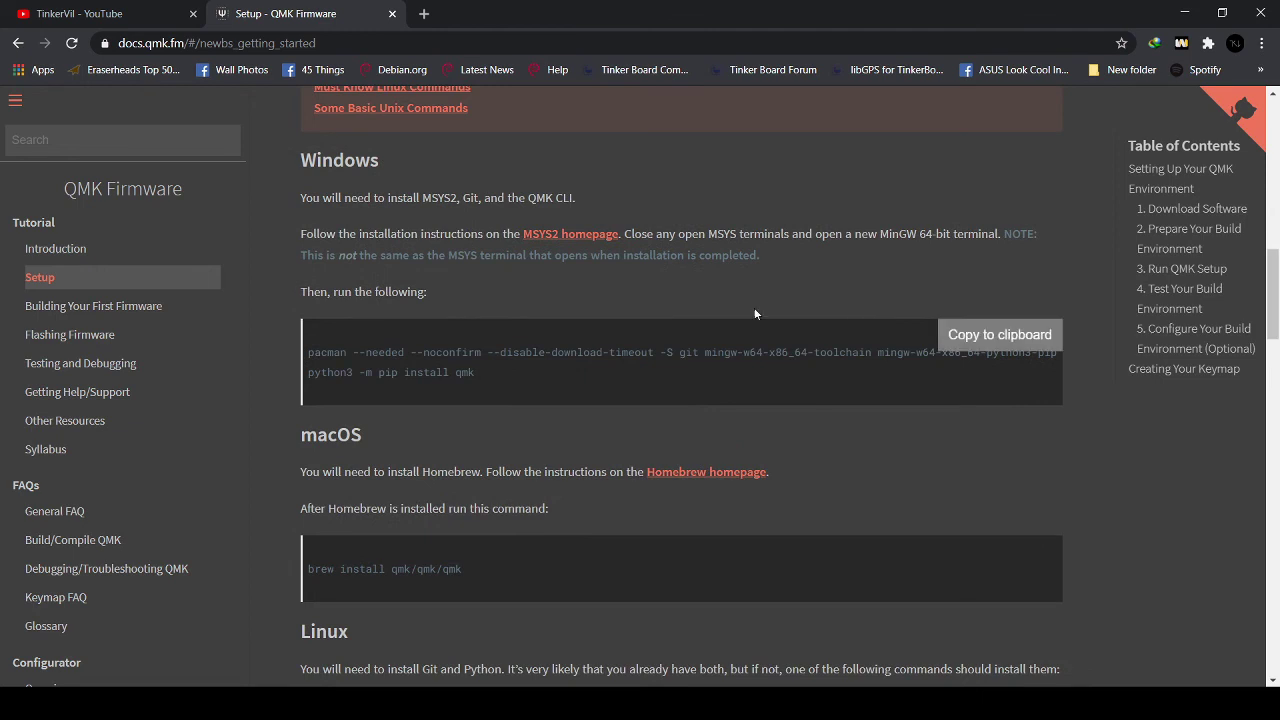
{"action": "left_click", "coordinate": [567, 236]}
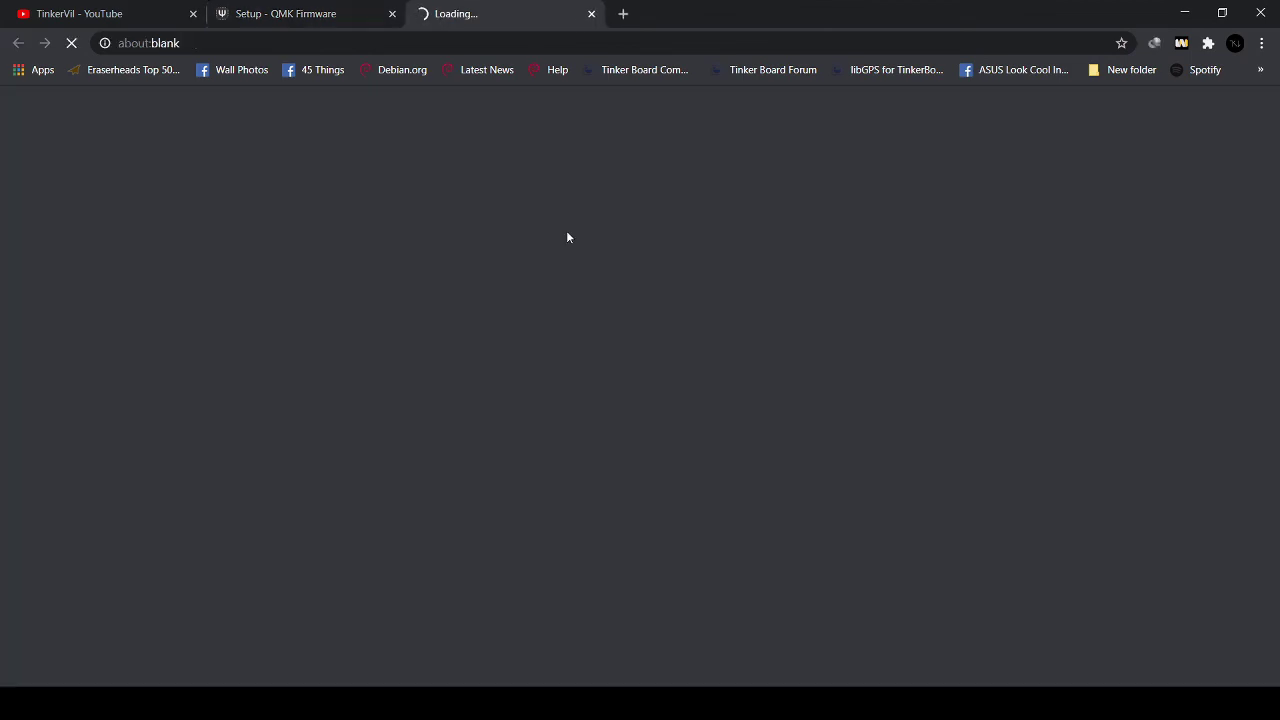
- Download the installer msys2-x86_64-20200629.exe, keep the file despite the browser's warning, and launch it
{"action": "scroll", "coordinate": [571, 375], "scroll_direction": "down", "scroll_amount": 2}
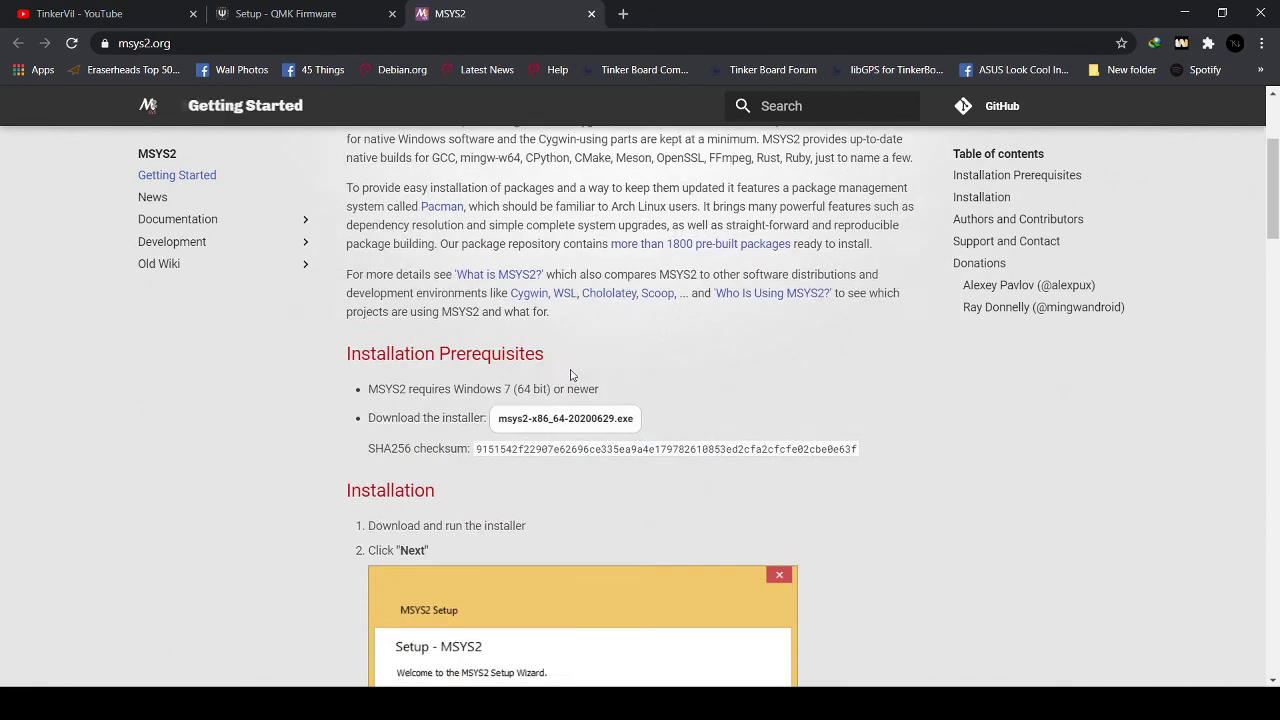
{"action": "scroll", "coordinate": [612, 412], "scroll_direction": "down", "scroll_amount": 1}
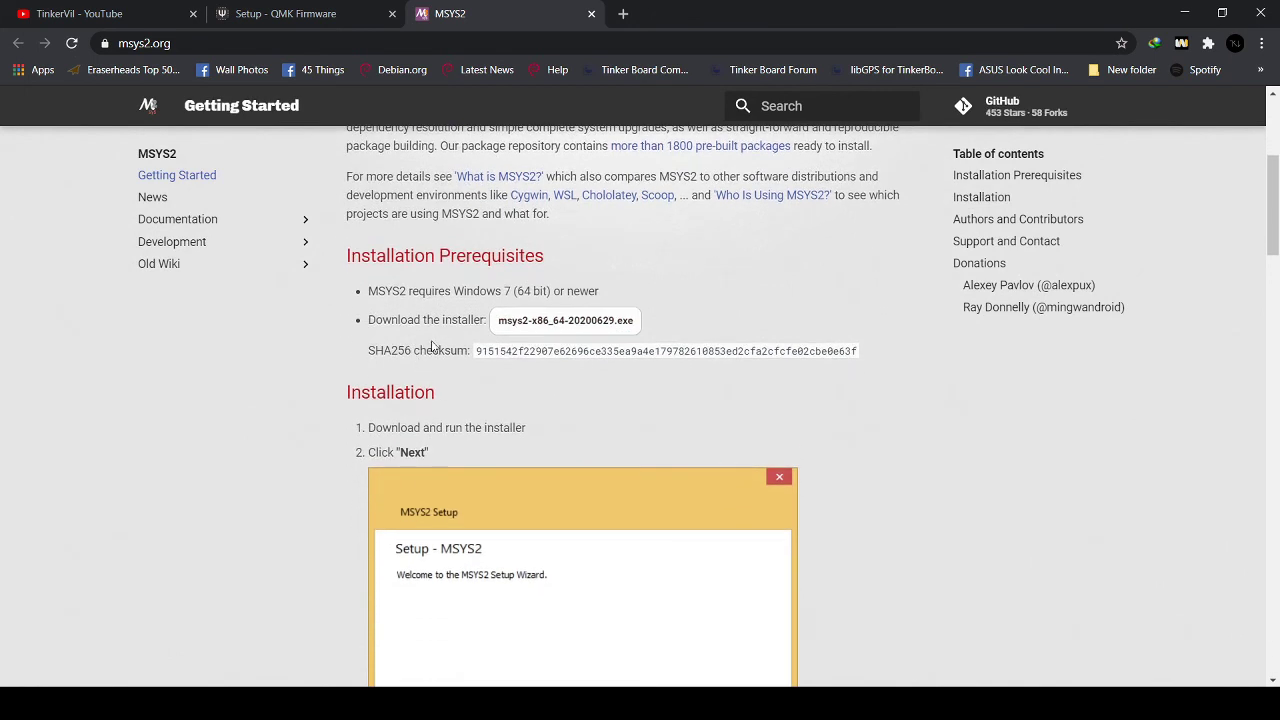
{"action": "left_click", "coordinate": [576, 332]}
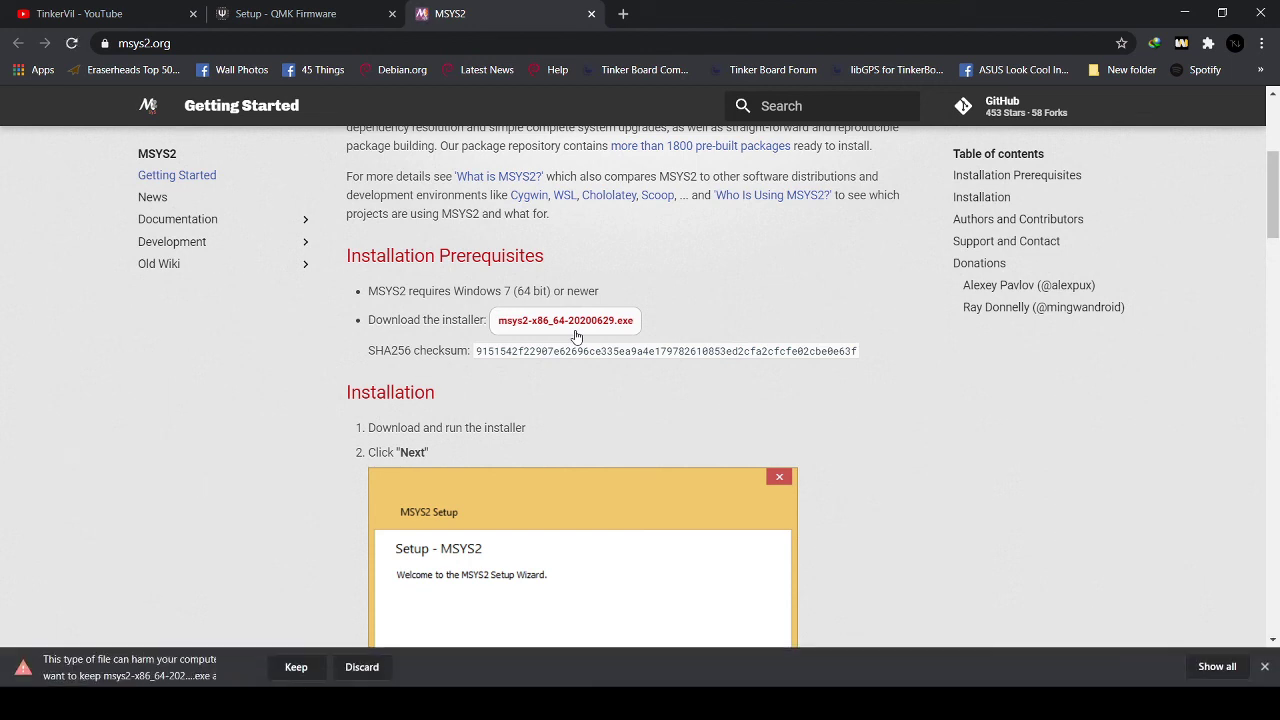
{"action": "left_click", "coordinate": [287, 666]}
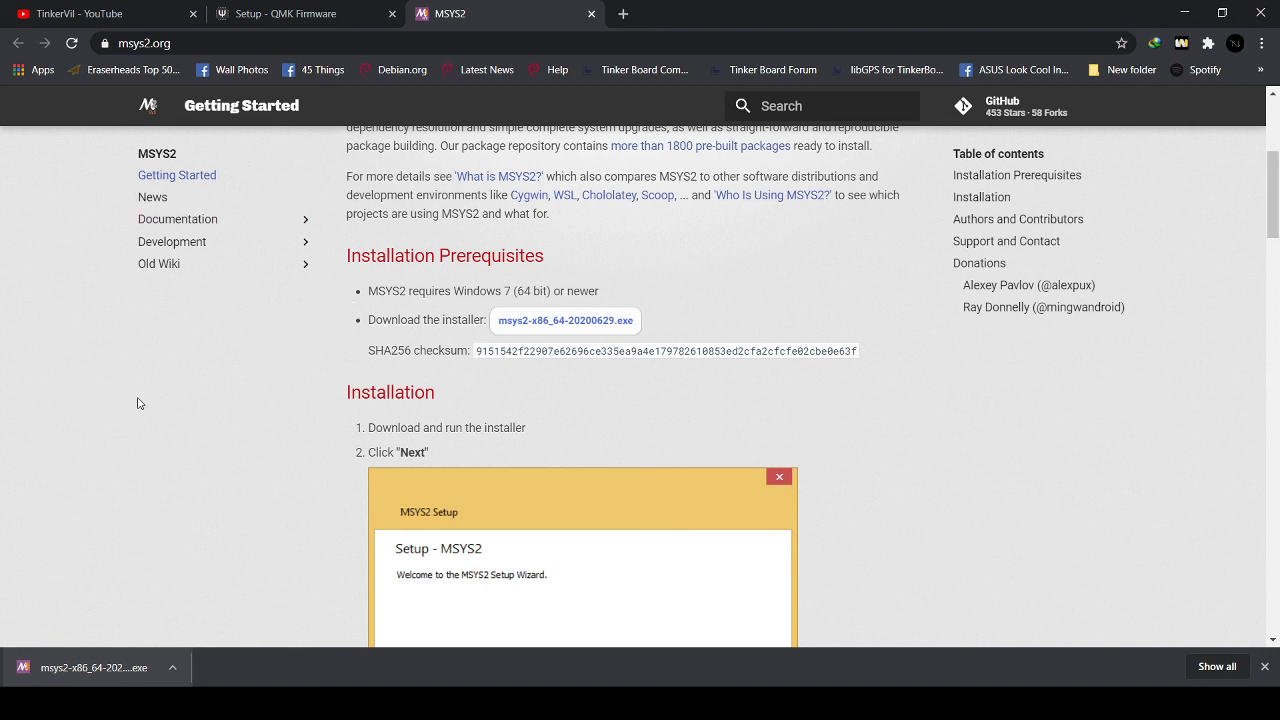
{"action": "left_click", "coordinate": [129, 664]}
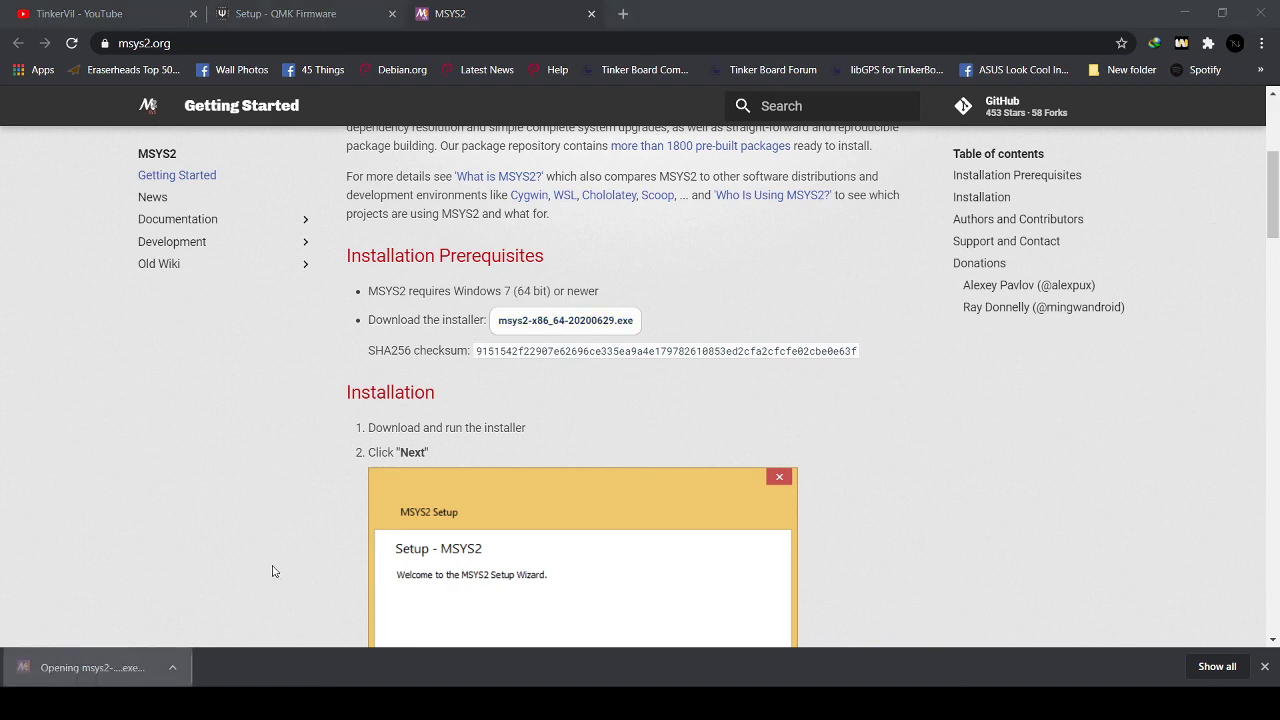
- Read the MSYS2 setup wizard instructions, from the welcome page through the installation folder to running MSYS2
{"action": "scroll", "coordinate": [327, 552], "scroll_direction": "down", "scroll_amount": 4}
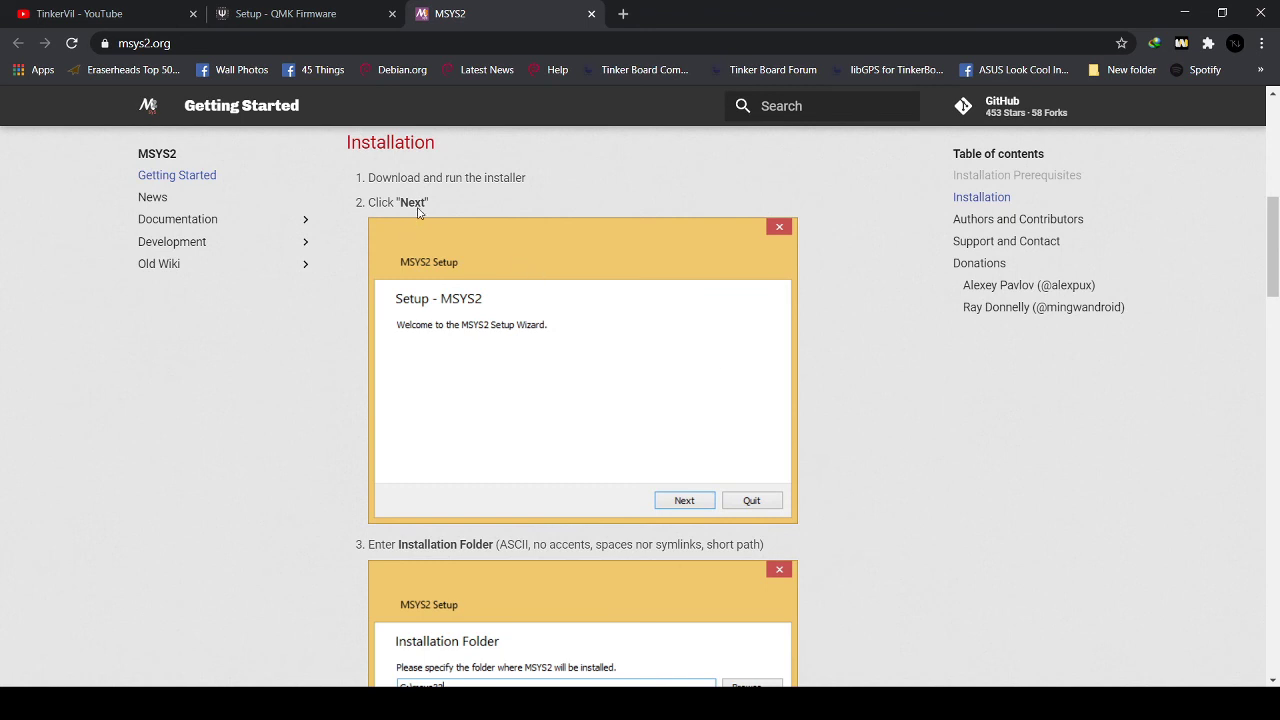
{"action": "scroll", "coordinate": [616, 493], "scroll_direction": "down", "scroll_amount": 1}
{"action": "scroll", "coordinate": [616, 493], "scroll_direction": "down", "scroll_amount": 3}
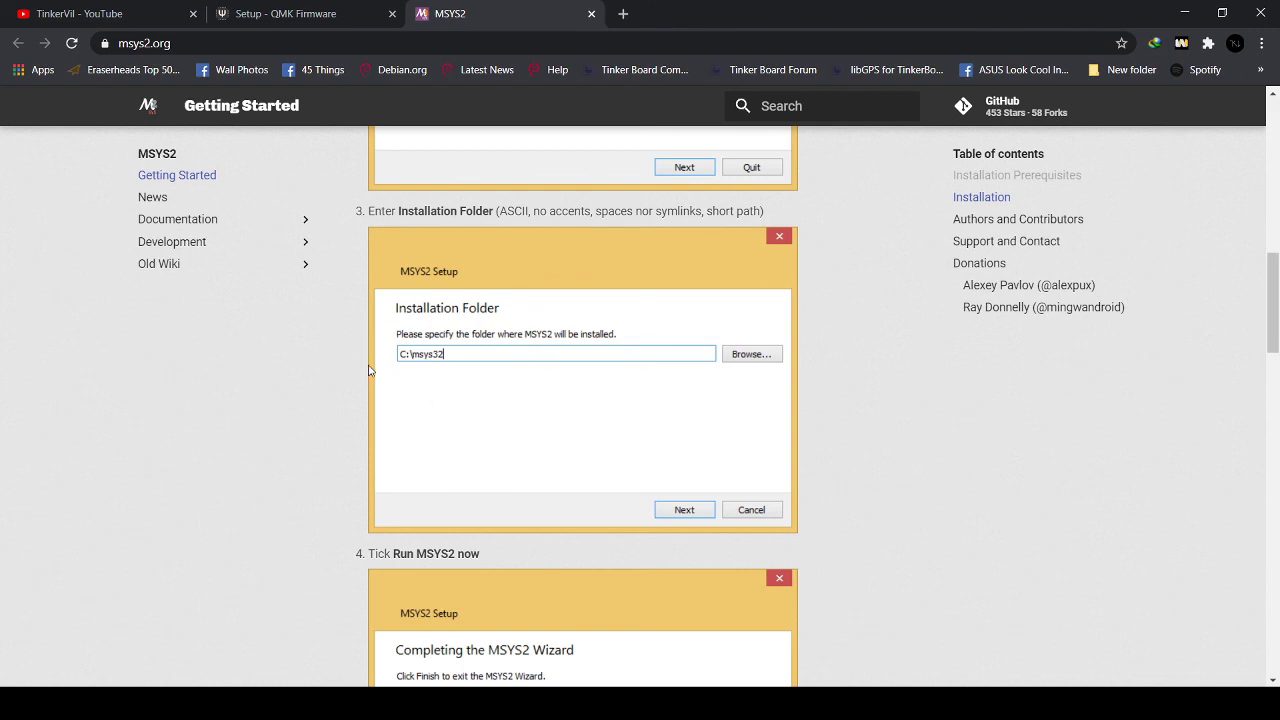
{"action": "scroll", "coordinate": [622, 355], "scroll_direction": "down", "scroll_amount": 1}
{"action": "scroll", "coordinate": [622, 355], "scroll_direction": "down", "scroll_amount": 2}
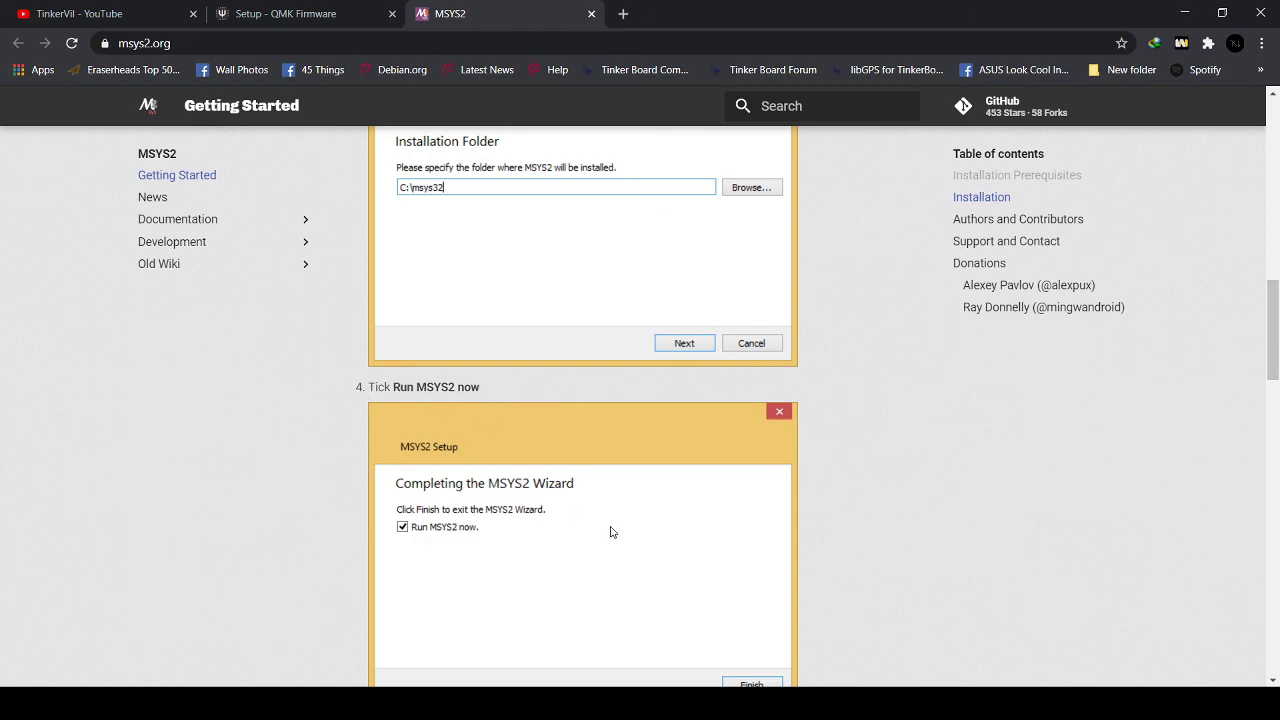
{"action": "scroll", "coordinate": [612, 532], "scroll_direction": "down", "scroll_amount": 2}
{"action": "scroll", "coordinate": [612, 532], "scroll_direction": "up", "scroll_amount": 1}
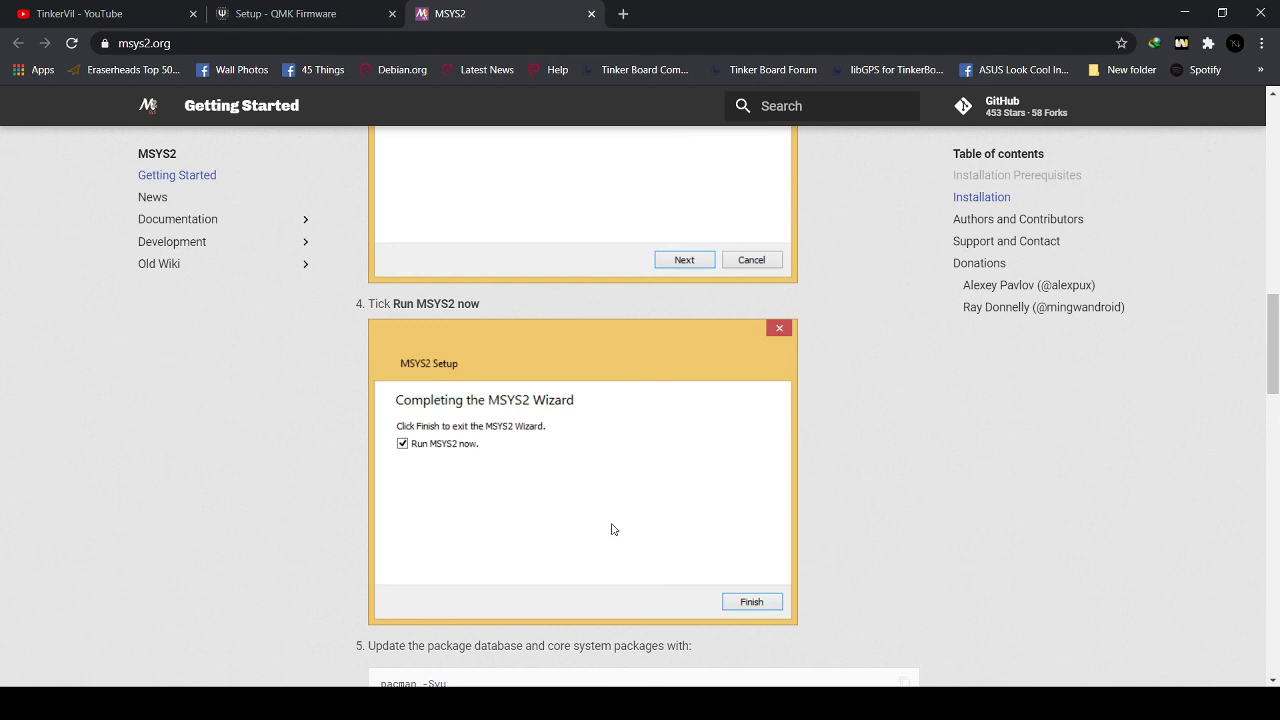
- Examine the post-install instructions for updating MSYS2 packages and installing git with pacman
{"action": "scroll", "coordinate": [612, 526], "scroll_direction": "down", "scroll_amount": 4}
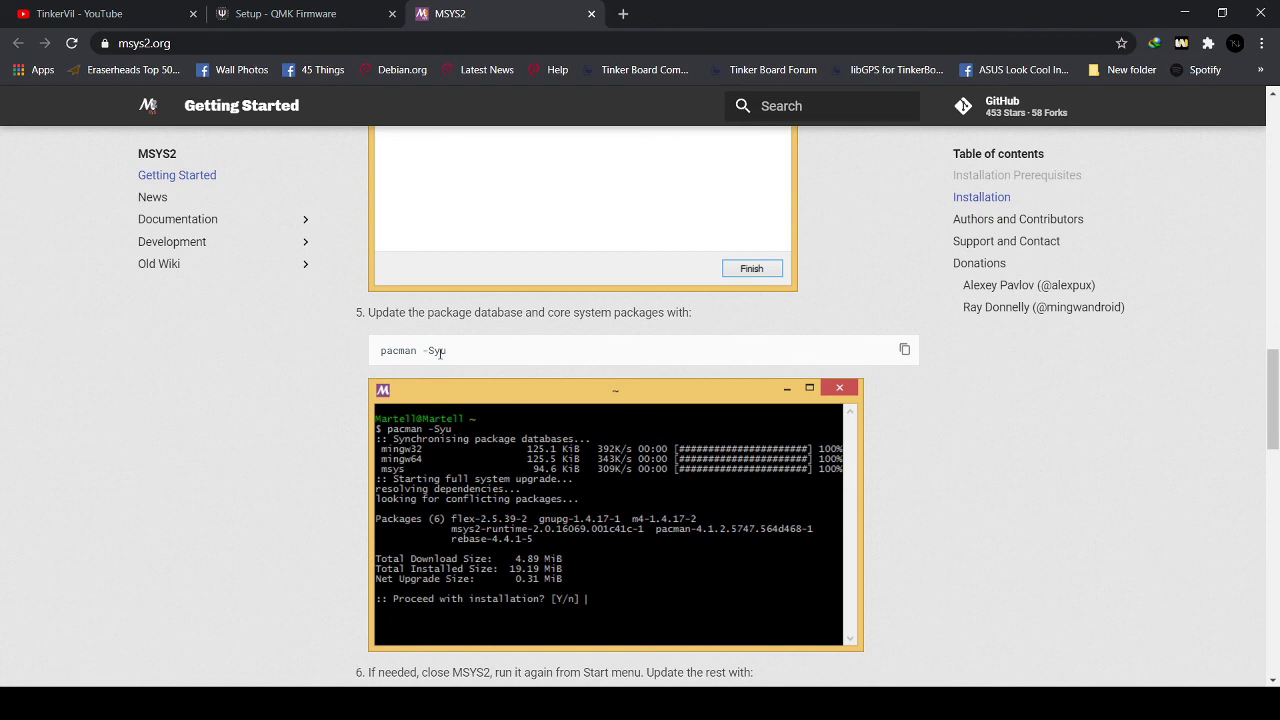
{"action": "scroll", "coordinate": [479, 363], "scroll_direction": "down", "scroll_amount": 2}
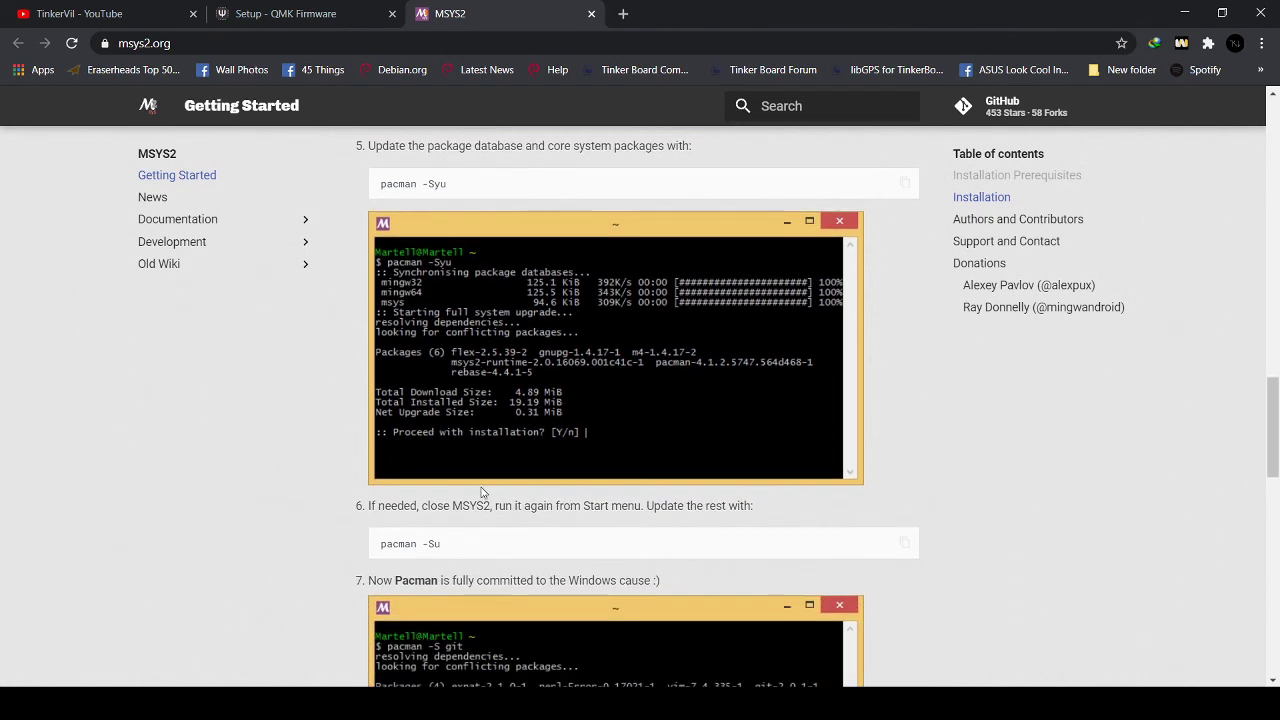
{"action": "scroll", "coordinate": [480, 365], "scroll_direction": "down", "scroll_amount": 2}
{"action": "left_click_drag", "start_coordinate": [418, 340], "coordinate": [538, 340]}
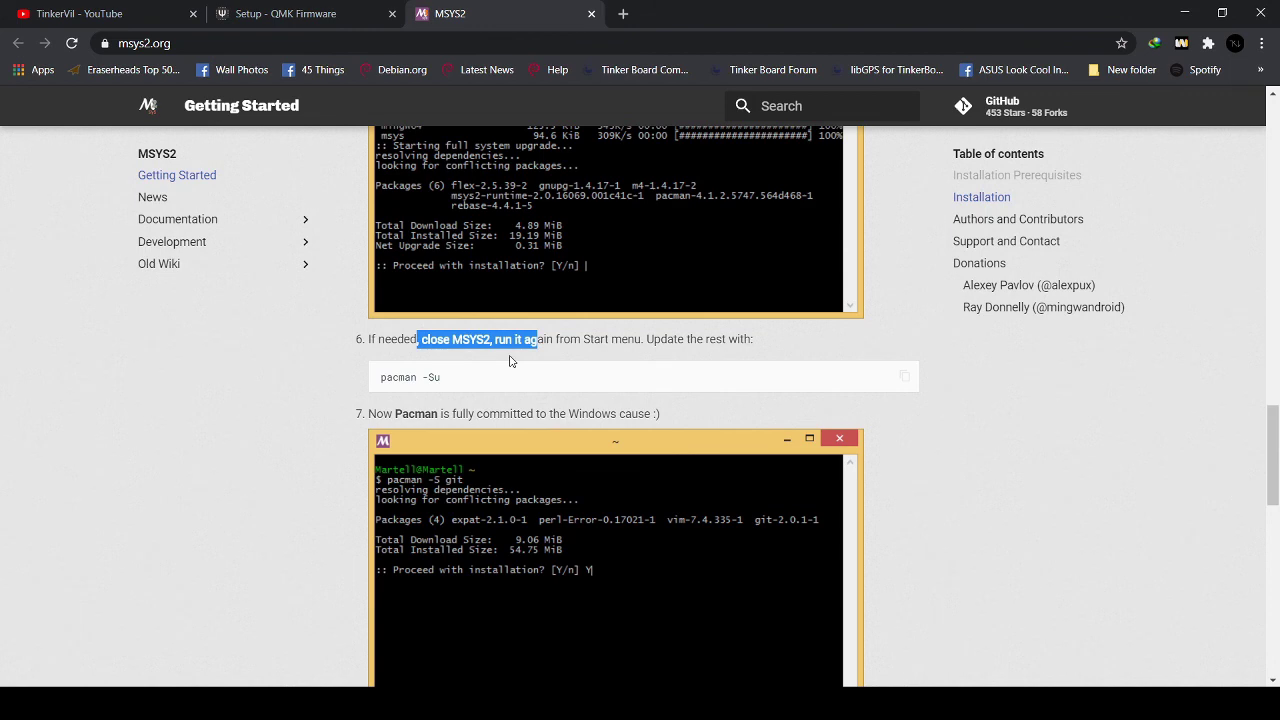
{"action": "scroll", "coordinate": [509, 361], "scroll_direction": "up", "scroll_amount": 1}
{"action": "left_click", "coordinate": [413, 460]}
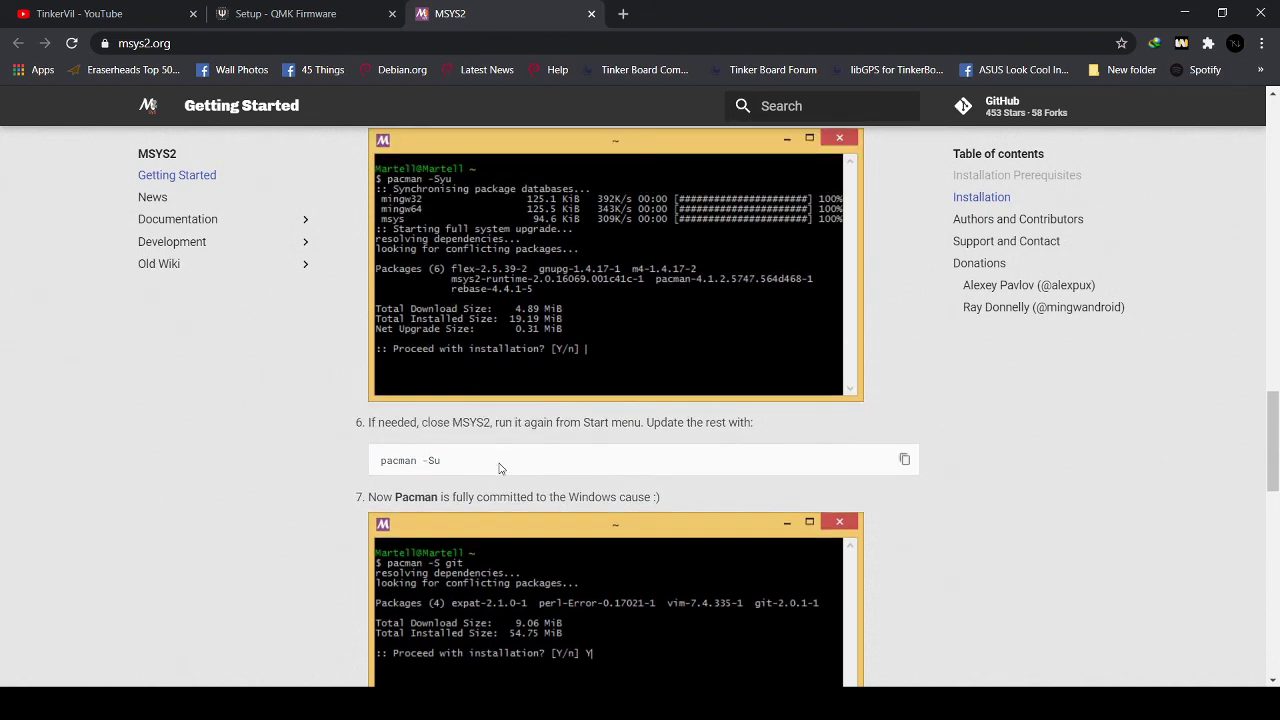
{"action": "left_click_drag", "start_coordinate": [442, 466], "coordinate": [400, 463]}
{"action": "left_click", "coordinate": [427, 462]}
{"action": "scroll", "coordinate": [470, 475], "scroll_direction": "down", "scroll_amount": 2}
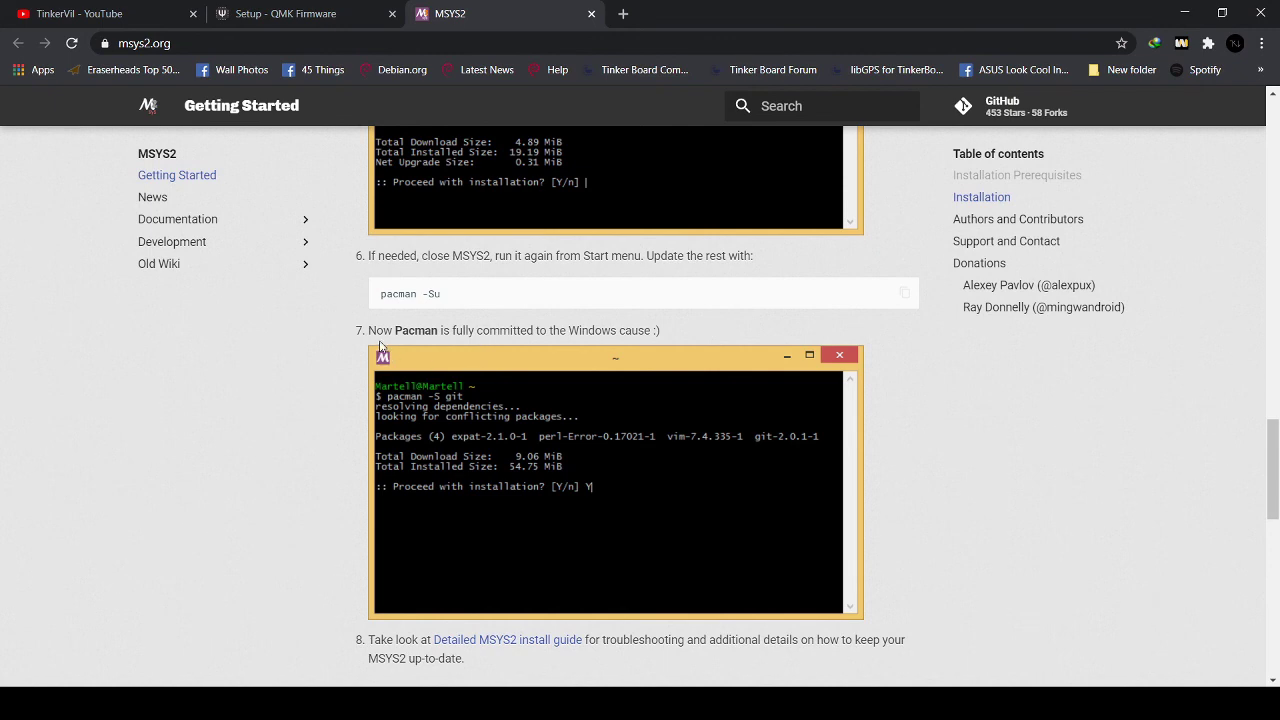
{"action": "left_click_drag", "start_coordinate": [383, 331], "coordinate": [521, 331]}
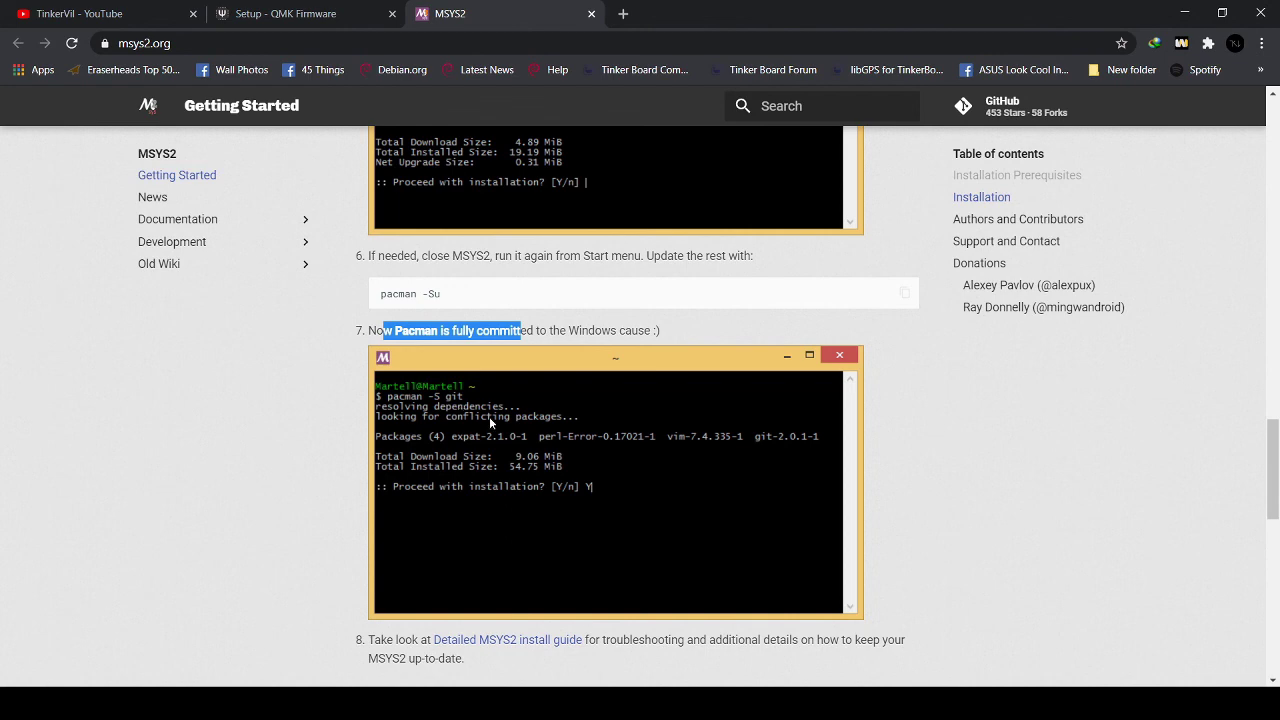
{"action": "scroll", "coordinate": [489, 417], "scroll_direction": "down", "scroll_amount": 1}
{"action": "scroll", "coordinate": [489, 417], "scroll_direction": "up", "scroll_amount": 1}
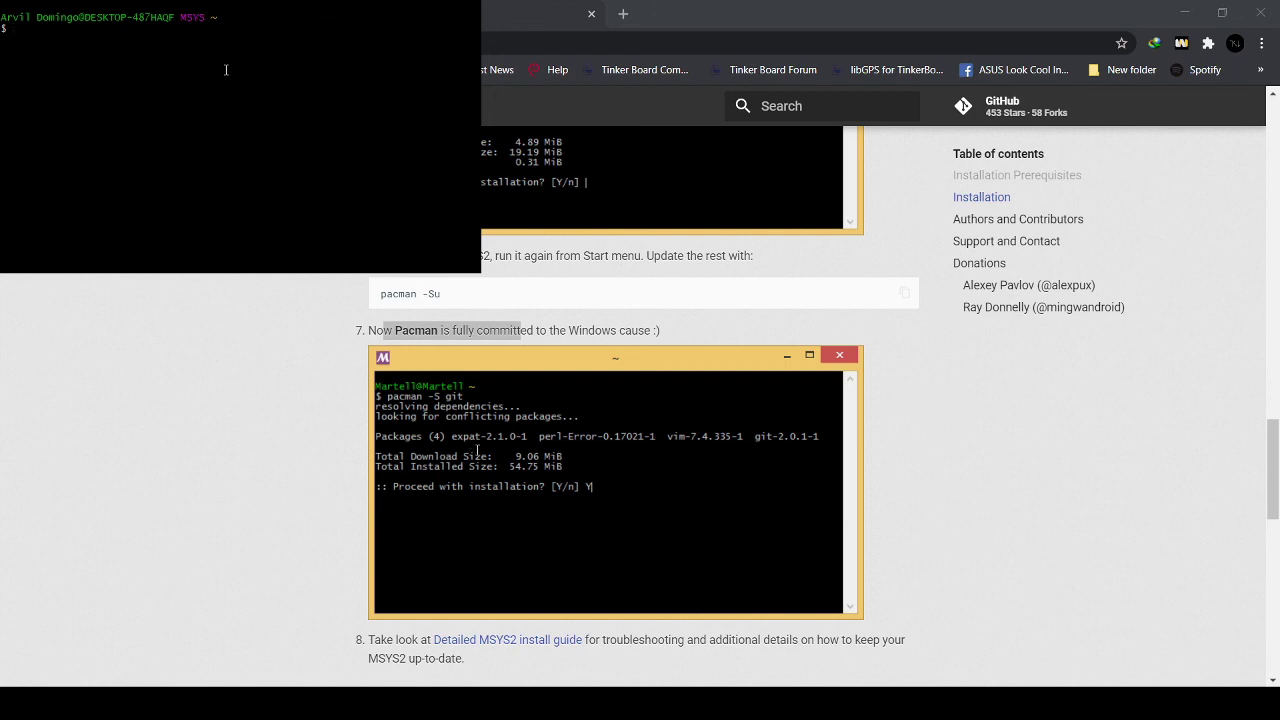
- Update the package database and core system packages in the MSYS2 terminal with pacman -Syu
{"action": "type", "text": "pac,am"}
{"action": "key", "text": "BackSpace"}
{"action": "key", "text": "BackSpace"}
{"action": "key", "text": "BackSpace"}
{"action": "type", "text": "man -Syu"}
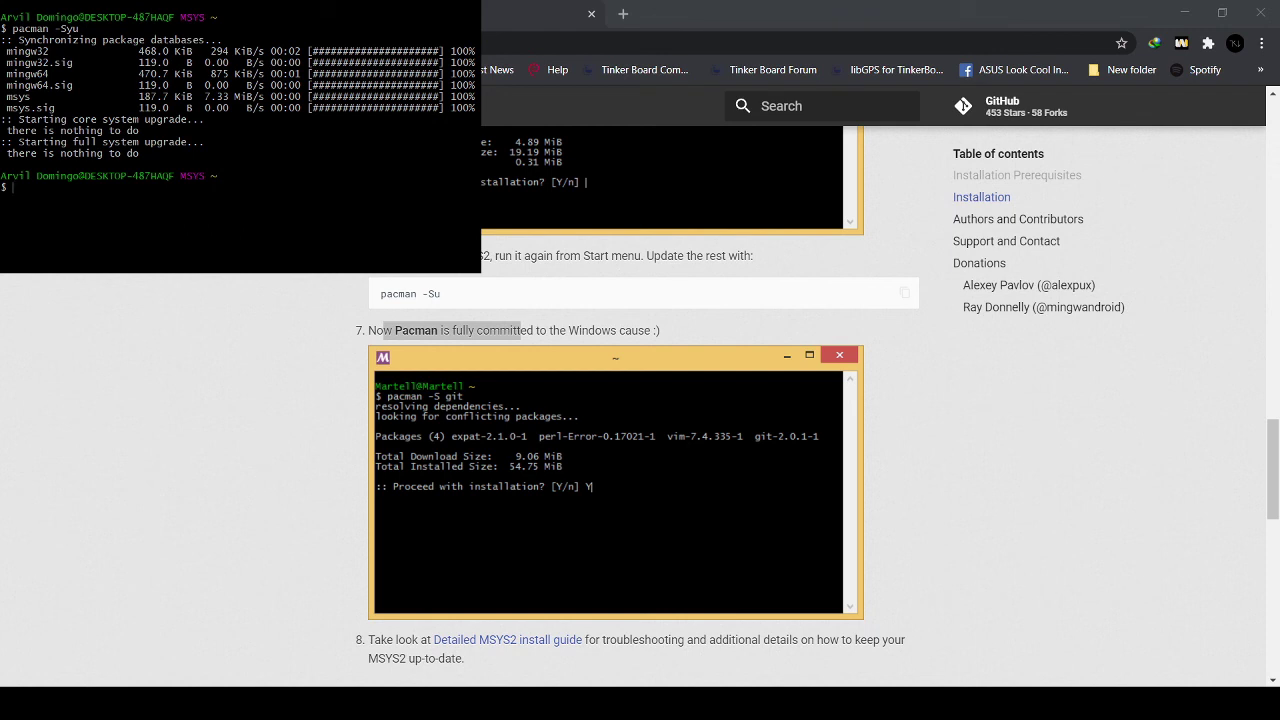
- Update the remaining packages with pacman -Su, and repeat the command in a fresh MSYS2 terminal
{"action": "type", "text": "pacman -Su"}
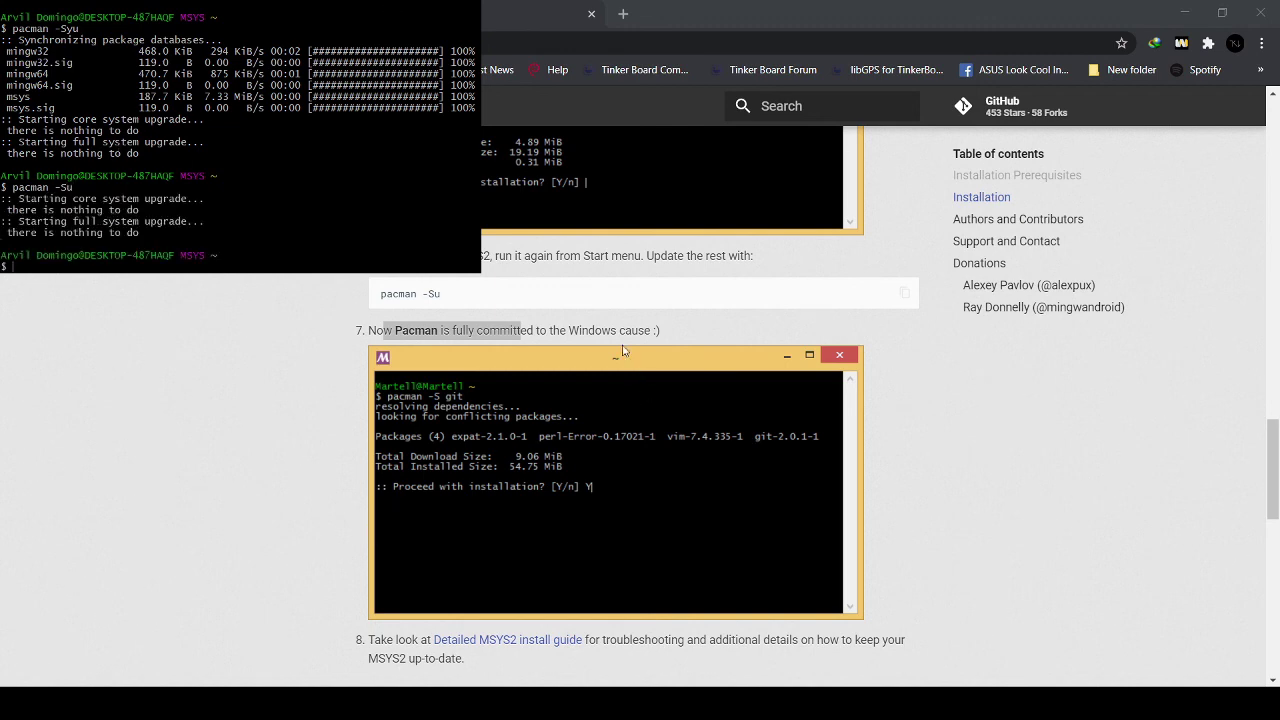
{"action": "left_click", "coordinate": [709, 378]}
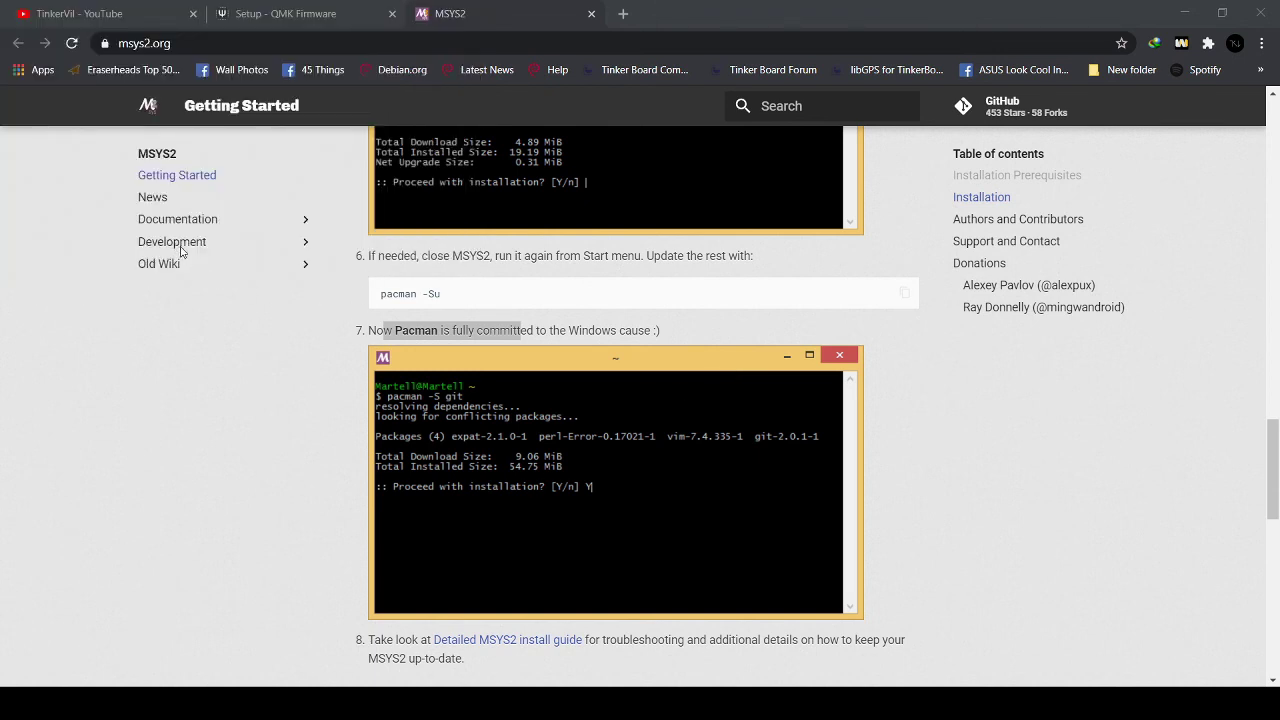
{"action": "key", "text": "alt+Tab"}
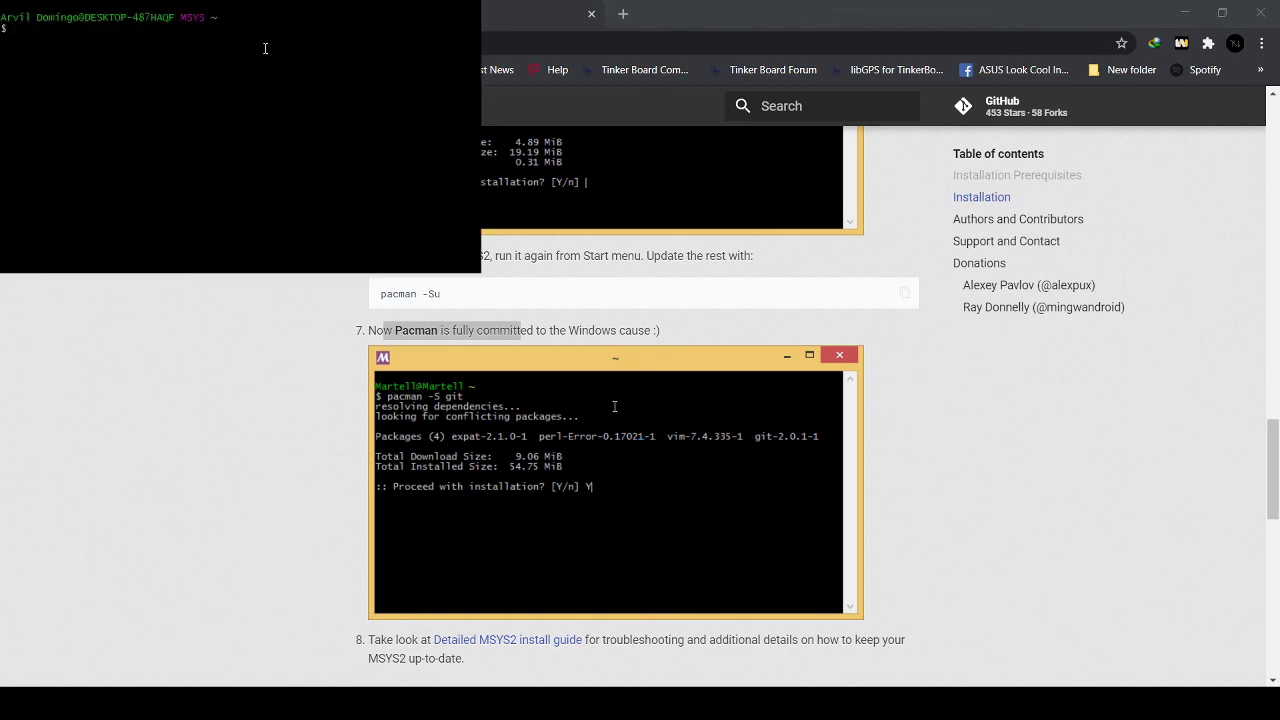
{"action": "type", "text": "pacman -Su"}
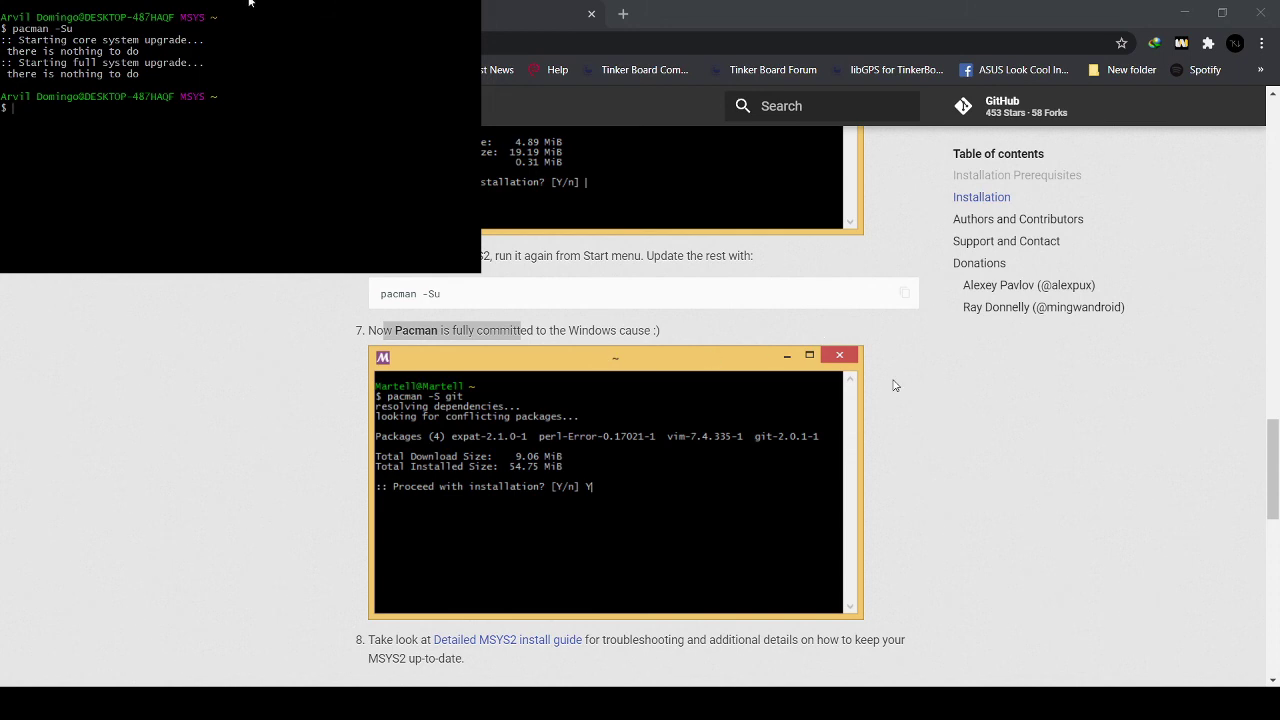
- Install git in the MSYS2 terminal with pacman -S git, answering Y to proceed with the installation
{"action": "type", "text": "pacman -S git"}
{"action": "key", "text": "Return"}
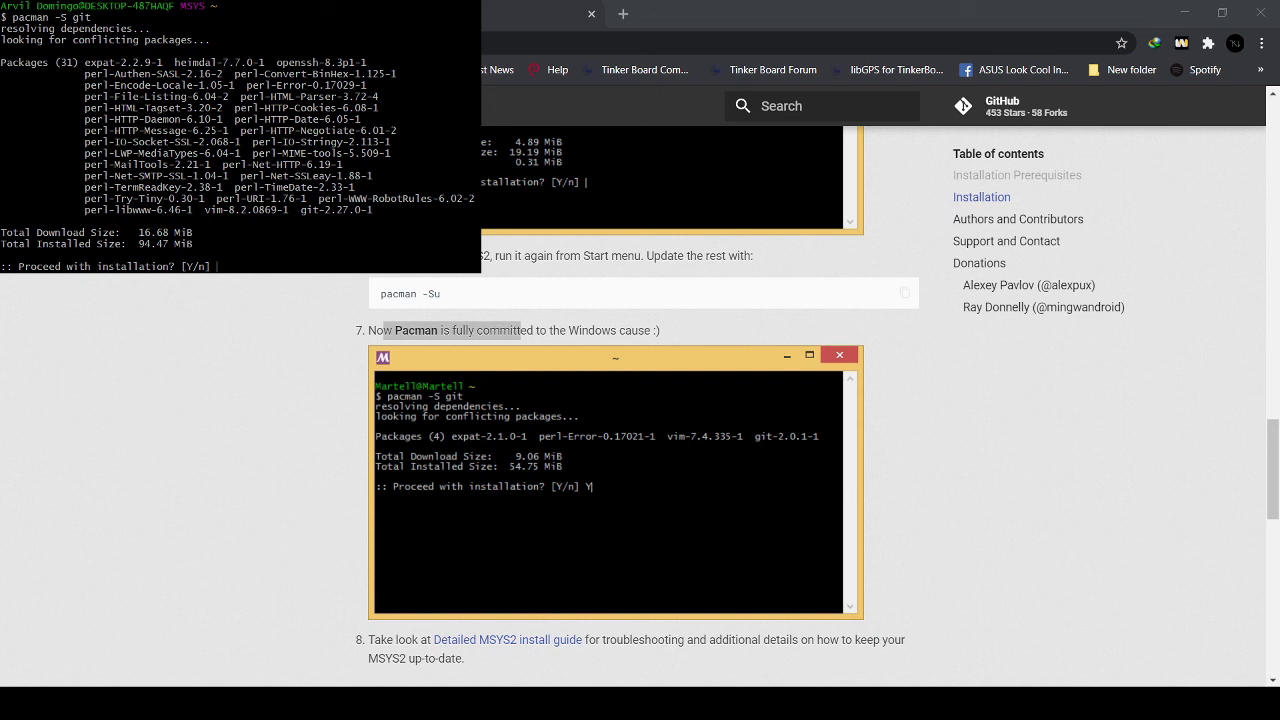
{"action": "type", "text": "Y"}
{"action": "key", "text": "Return"}
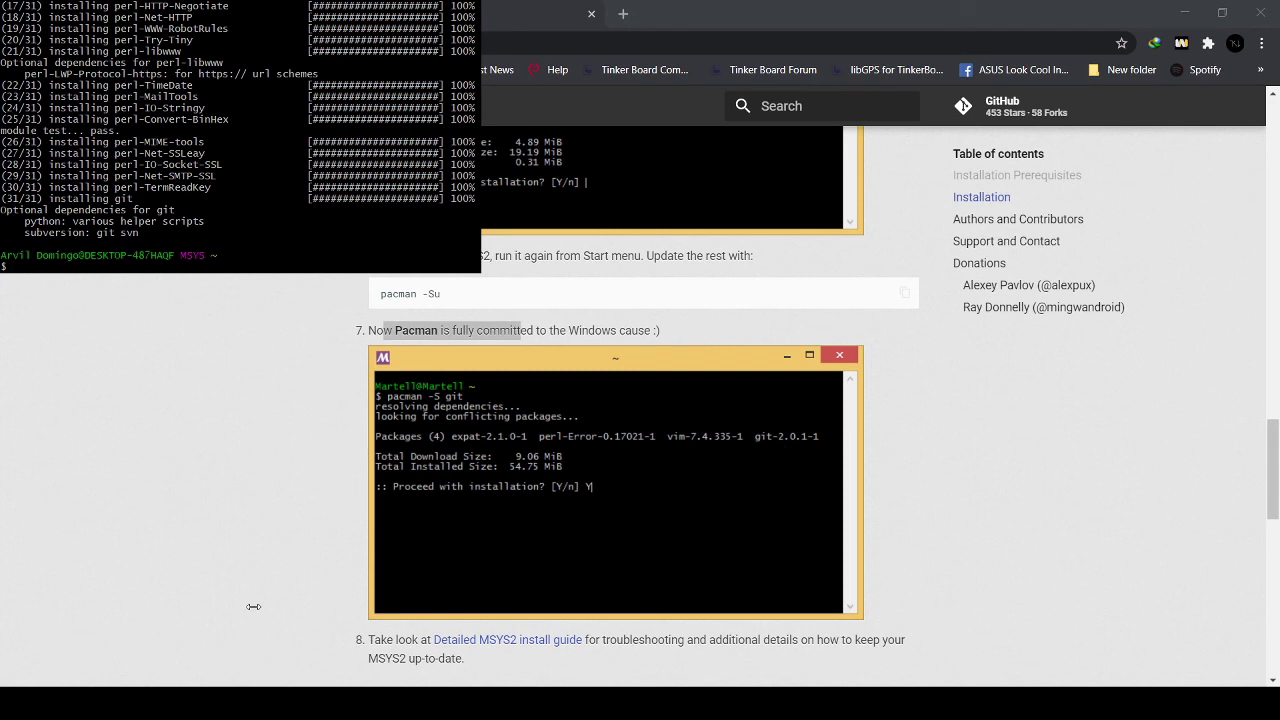
- Copy the Windows command block from the QMK setup page and run it in the MSYS2 terminal to install the toolchain and qmk
{"action": "left_click_drag", "start_coordinate": [521, 330], "coordinate": [383, 330]}
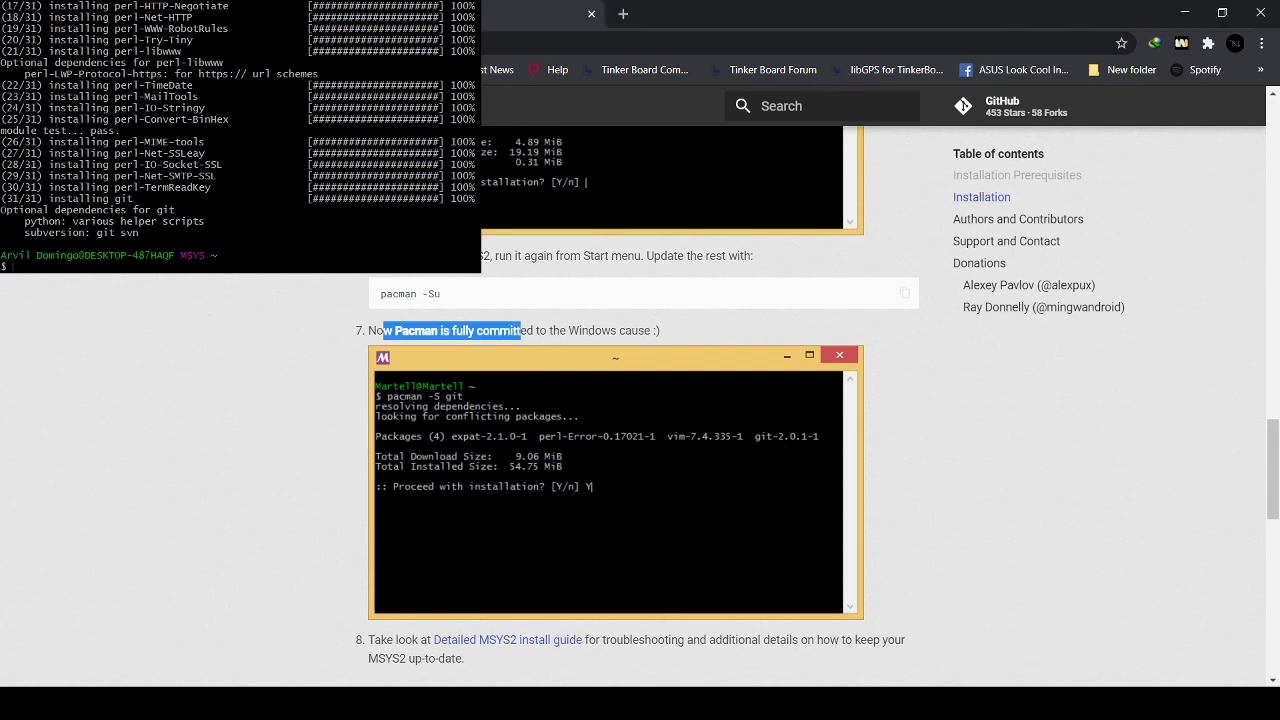
{"action": "key", "text": "ctrl+shift+Tab"}
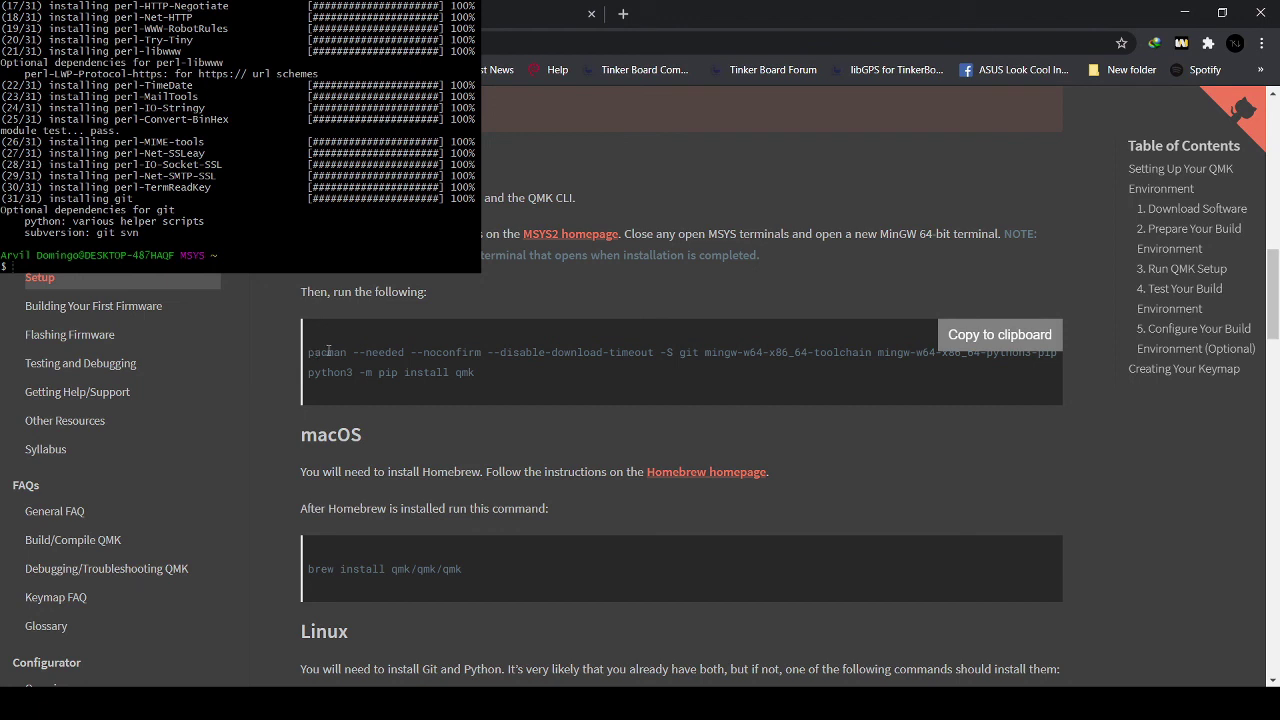
{"action": "left_click_drag", "start_coordinate": [313, 352], "coordinate": [987, 381]}
{"action": "left_click", "coordinate": [800, 388]}
{"action": "left_click", "coordinate": [993, 347]}
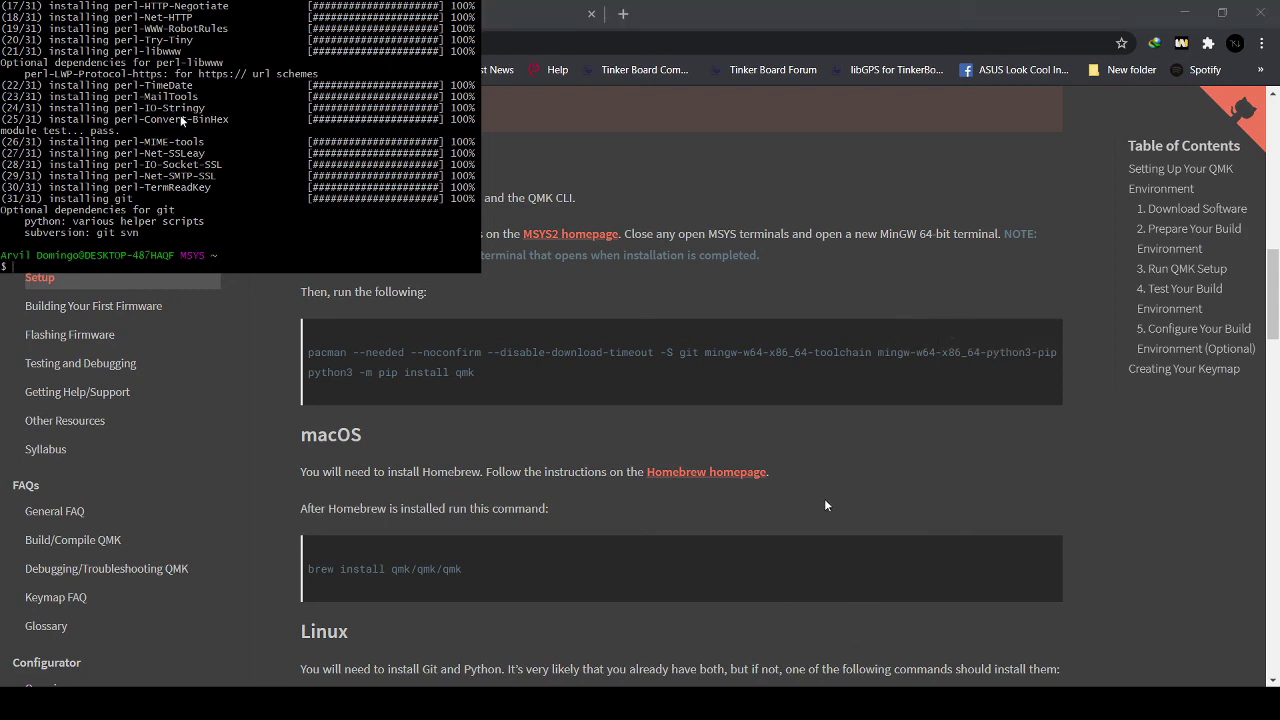
{"action": "key", "text": "shift+Insert"}
{"action": "key", "text": "Return"}
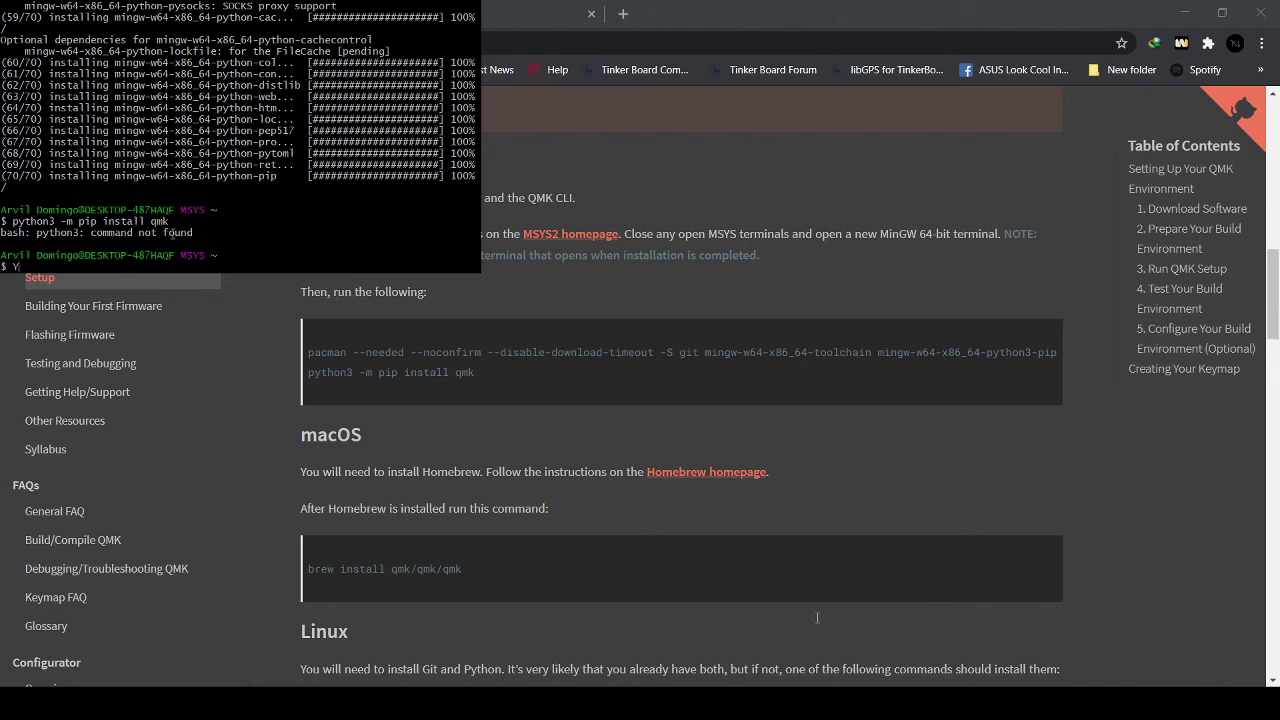
- Install Python in the MSYS2 terminal with pacman -Sy python3, answering Y to proceed with the installation
{"action": "left_click_drag", "start_coordinate": [8, 221], "coordinate": [100, 221]}
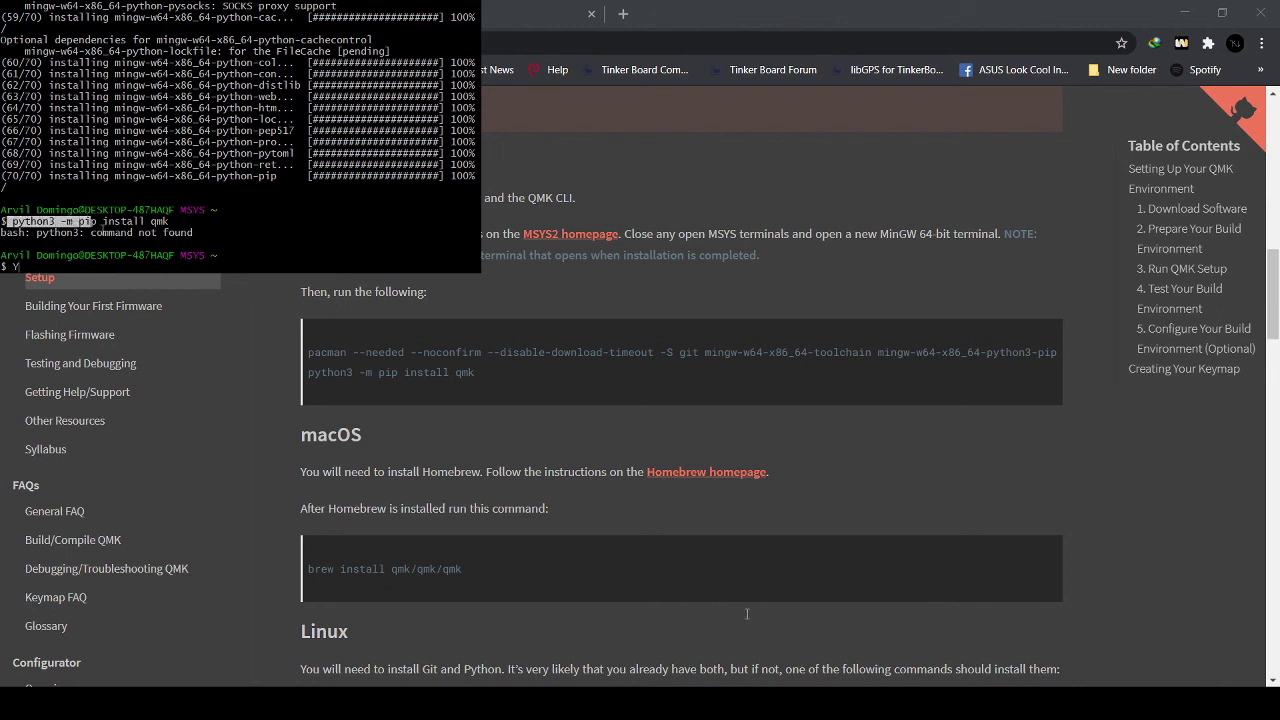
{"action": "left_click", "coordinate": [131, 262]}
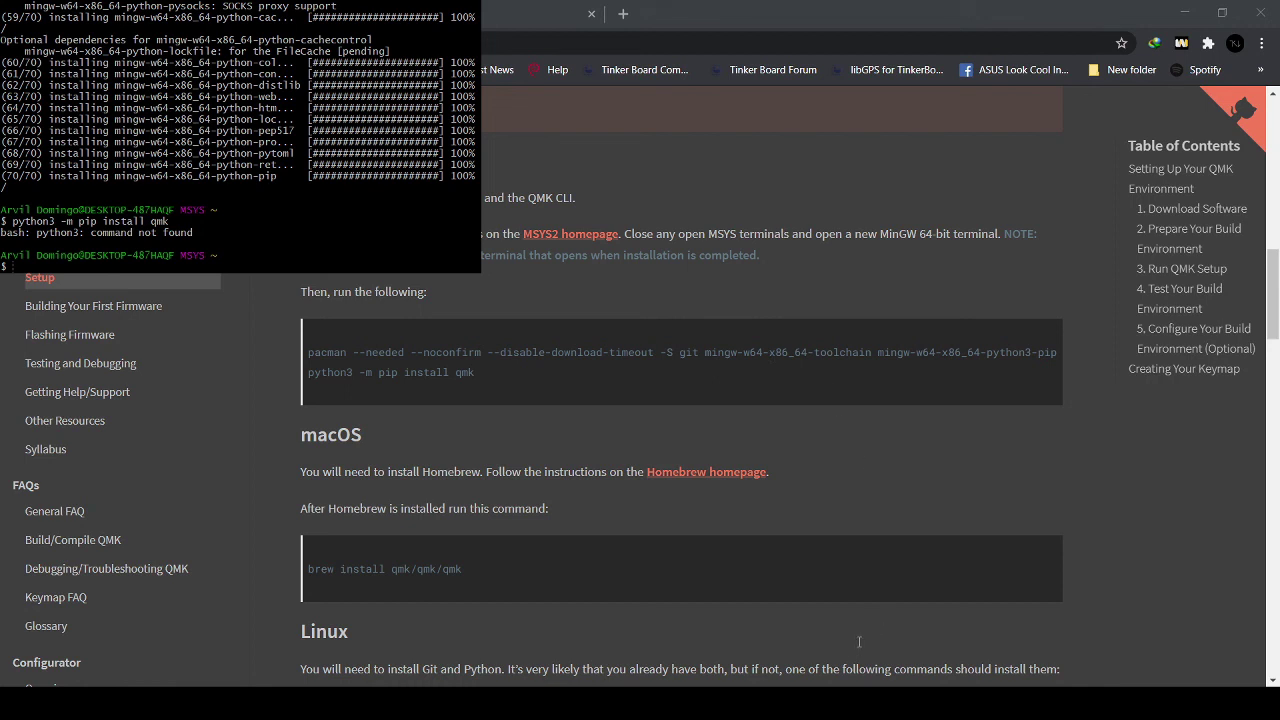
{"action": "type", "text": "pacman -Sy python3"}
{"action": "key", "text": "Return"}
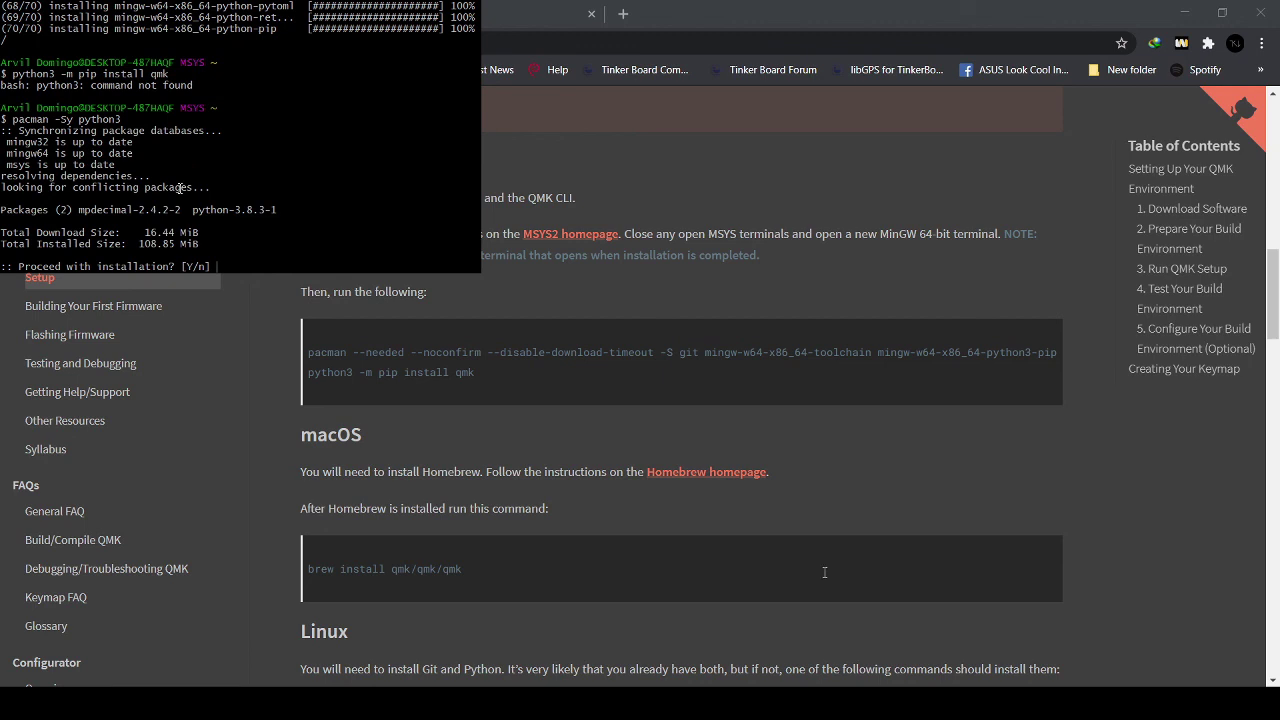
{"action": "type", "text": "Y"}
{"action": "key", "text": "Return"}
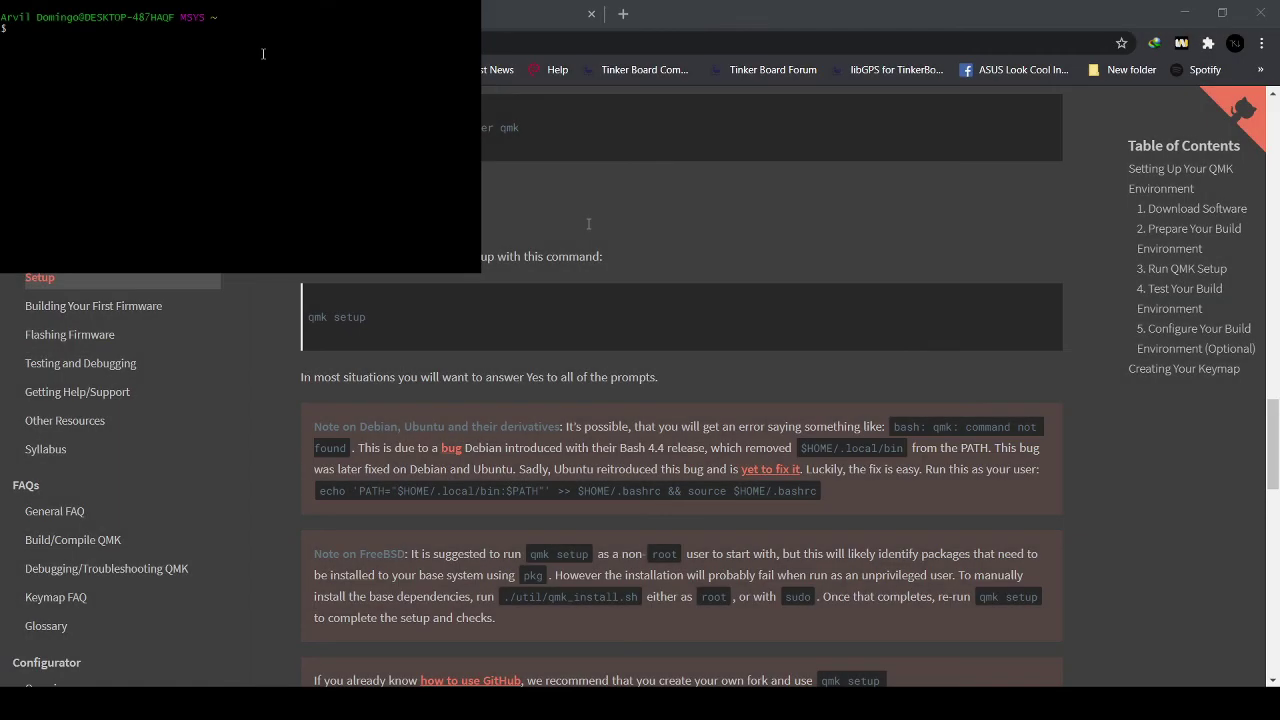
- Install pip with pacman -Sy python3-pip, answering Y to proceed, and install the QMK CLI with python3 -m pip install qmk
{"action": "type", "text": "pack"}
{"action": "key", "text": "BackSpace"}
{"action": "type", "text": "man -Sy python3-pip"}
{"action": "key", "text": "Return"}
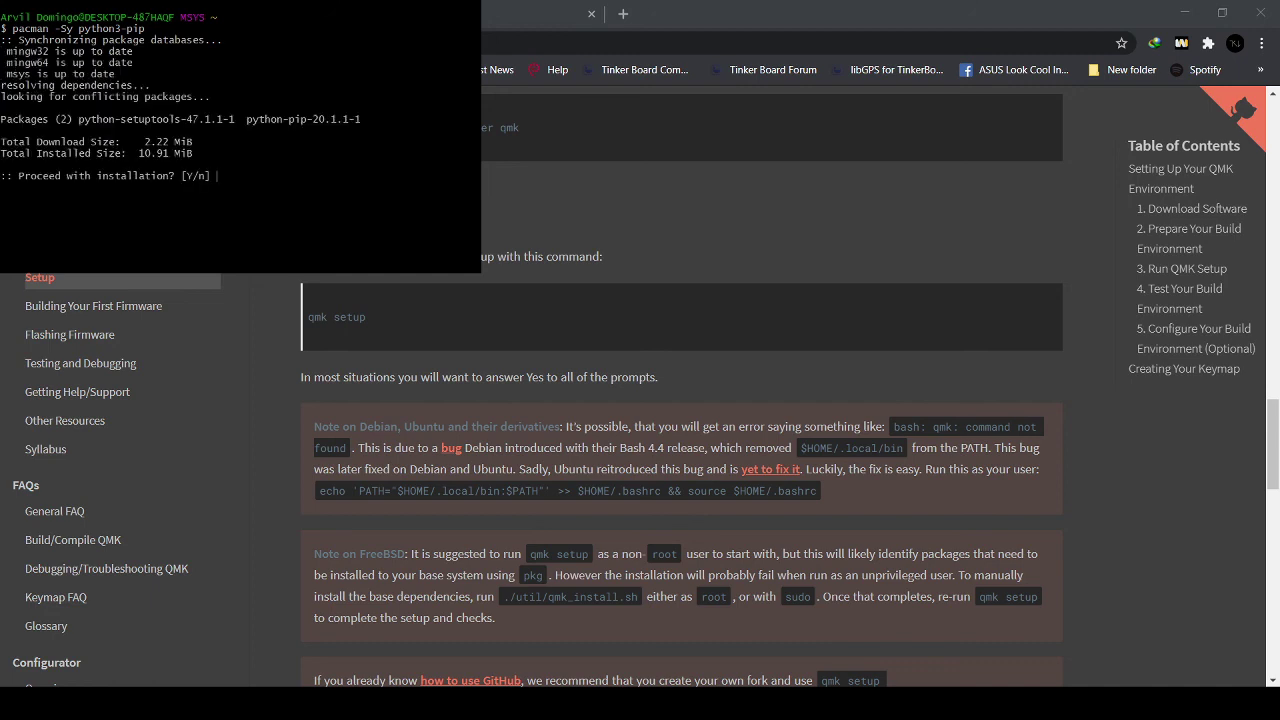
{"action": "type", "text": "Y"}
{"action": "key", "text": "Return"}
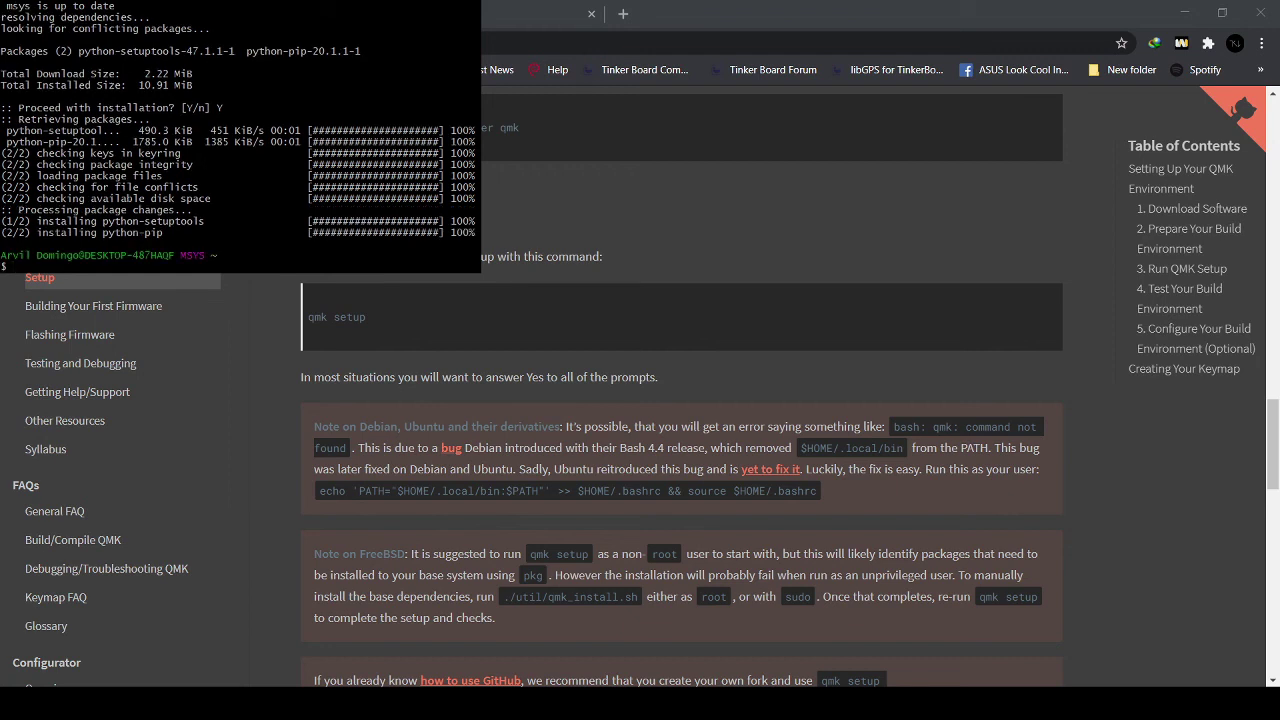
{"action": "type", "text": "python3 -m pip install qmk"}
{"action": "key", "text": "Return"}
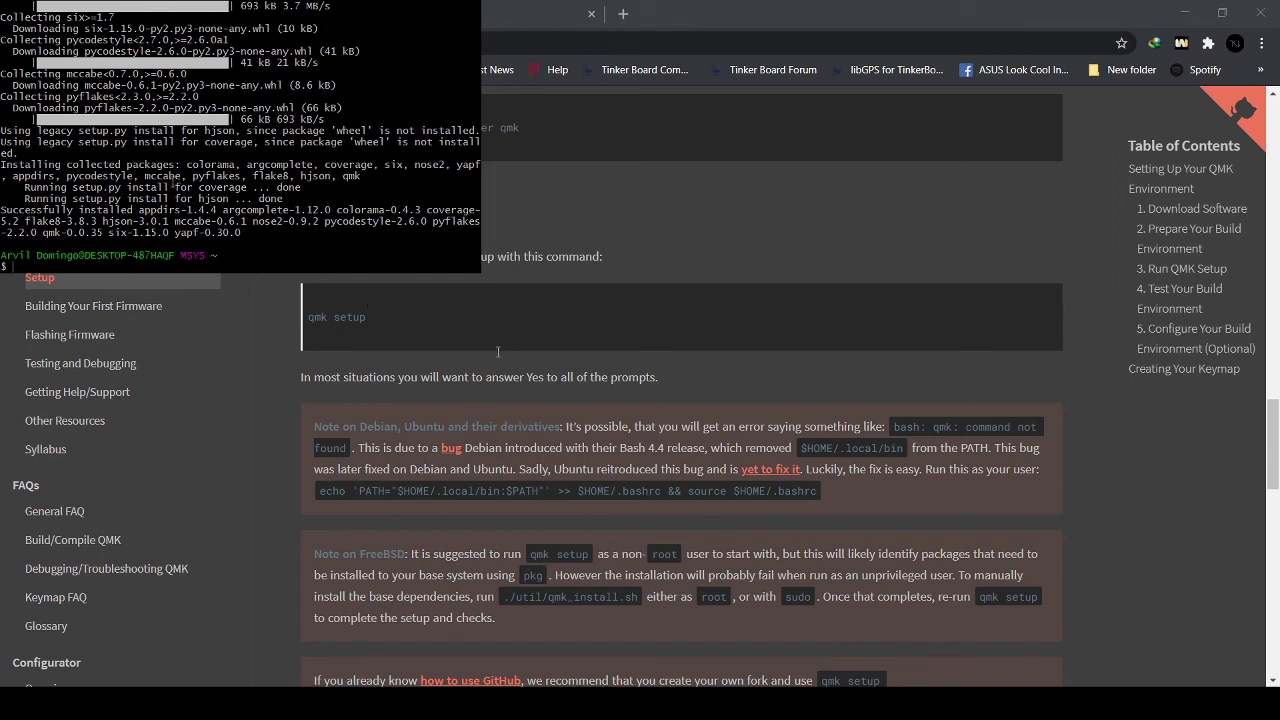
- Run qmk setup, answering Y to clone qmk/qmk_firmware and Y to set the cloned folder as the QMK home
{"action": "type", "text": "qmk setup"}
{"action": "key", "text": "Return"}
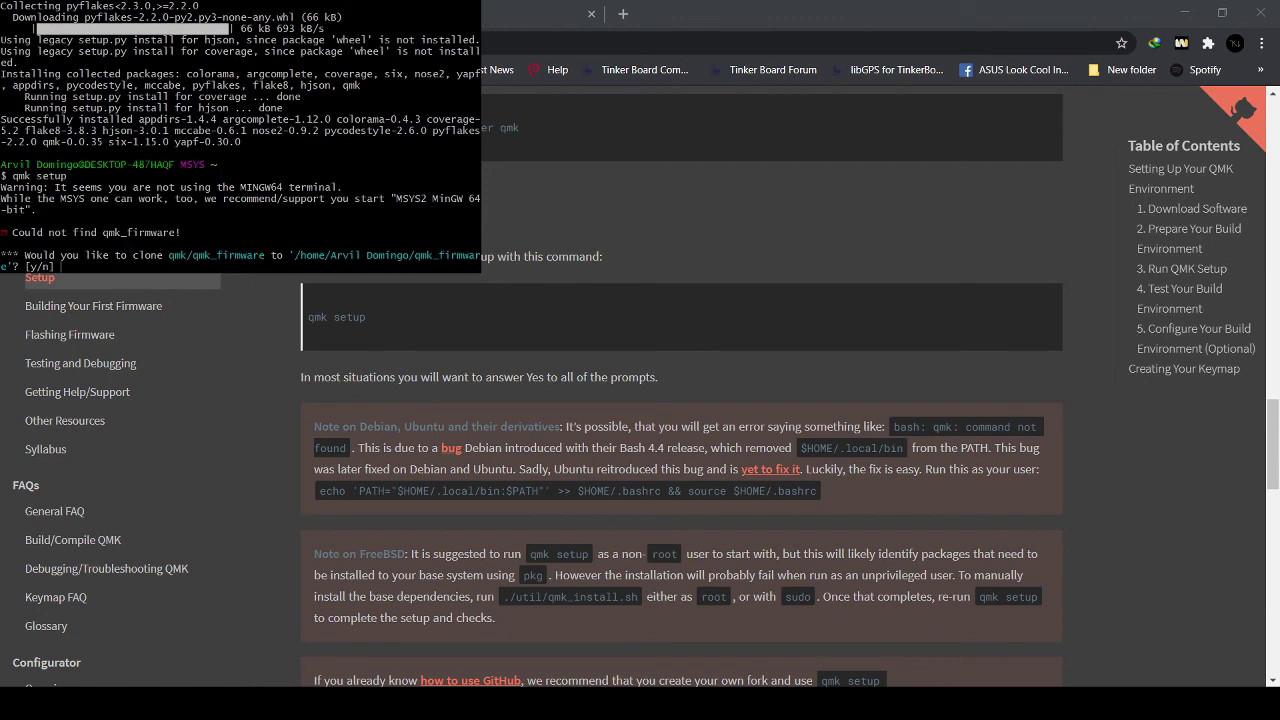
{"action": "type", "text": "Y"}
{"action": "key", "text": "Return"}
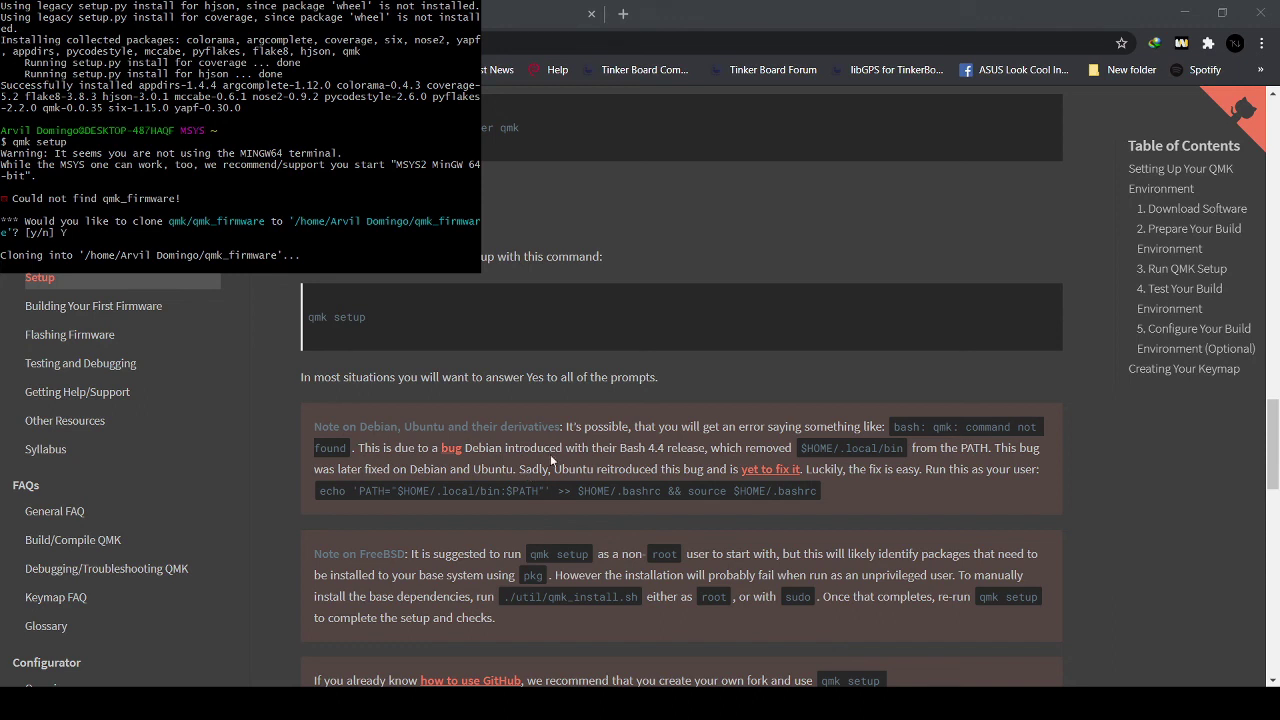
{"action": "left_click_drag", "start_coordinate": [85, 256], "coordinate": [278, 256]}
{"action": "left_click", "coordinate": [237, 257]}
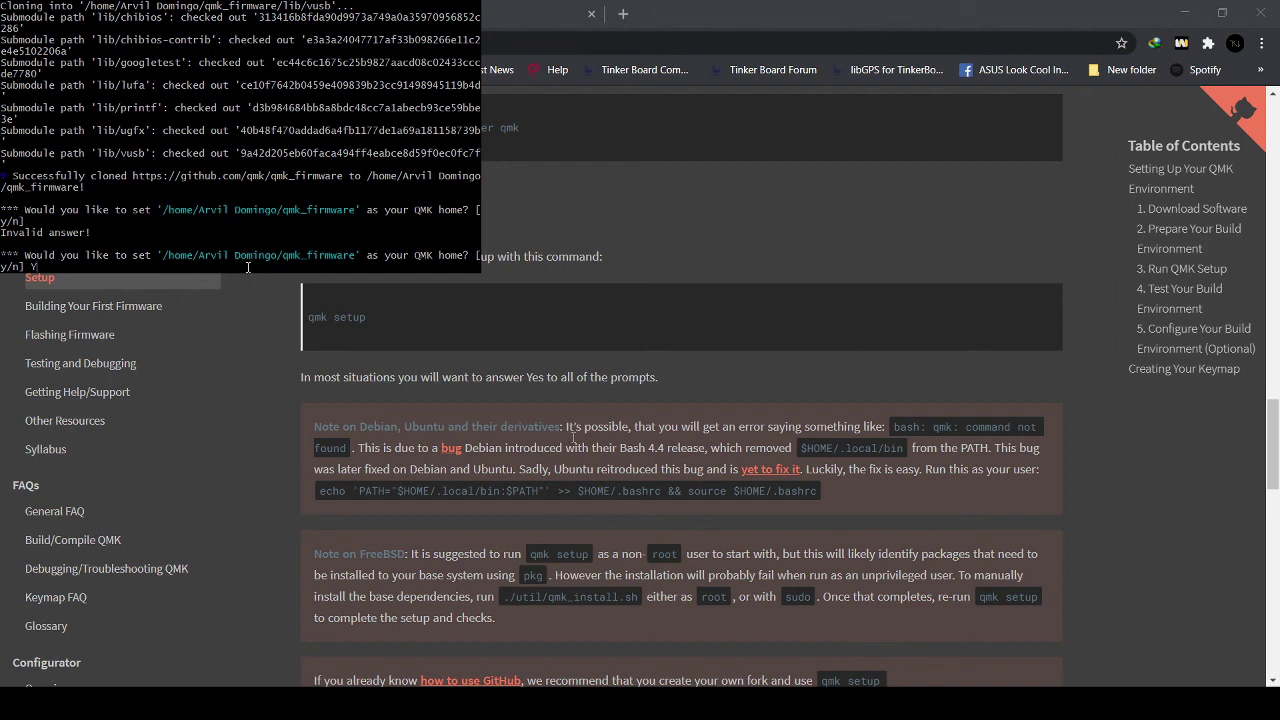
{"action": "key", "text": "Return"}
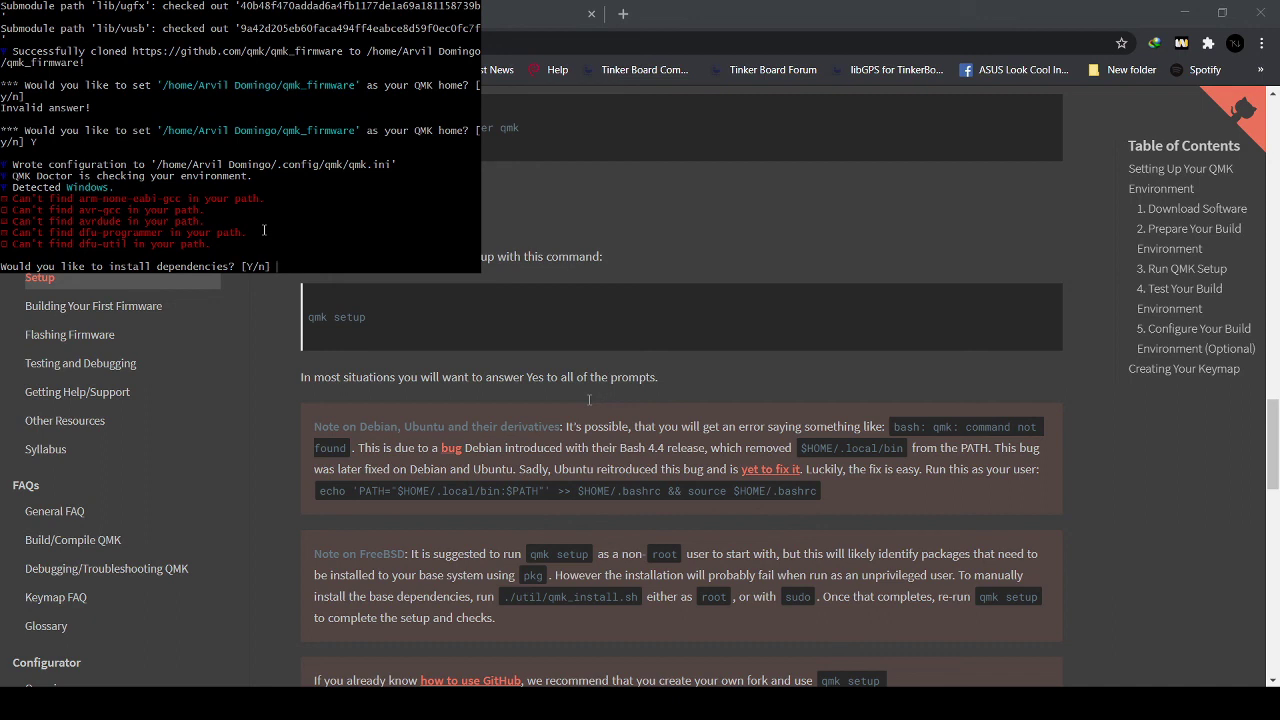
- Answer Y to install the missing QMK dependencies and choose A to install all supported USB drivers
{"action": "type", "text": "Y"}
{"action": "key", "text": "Return"}
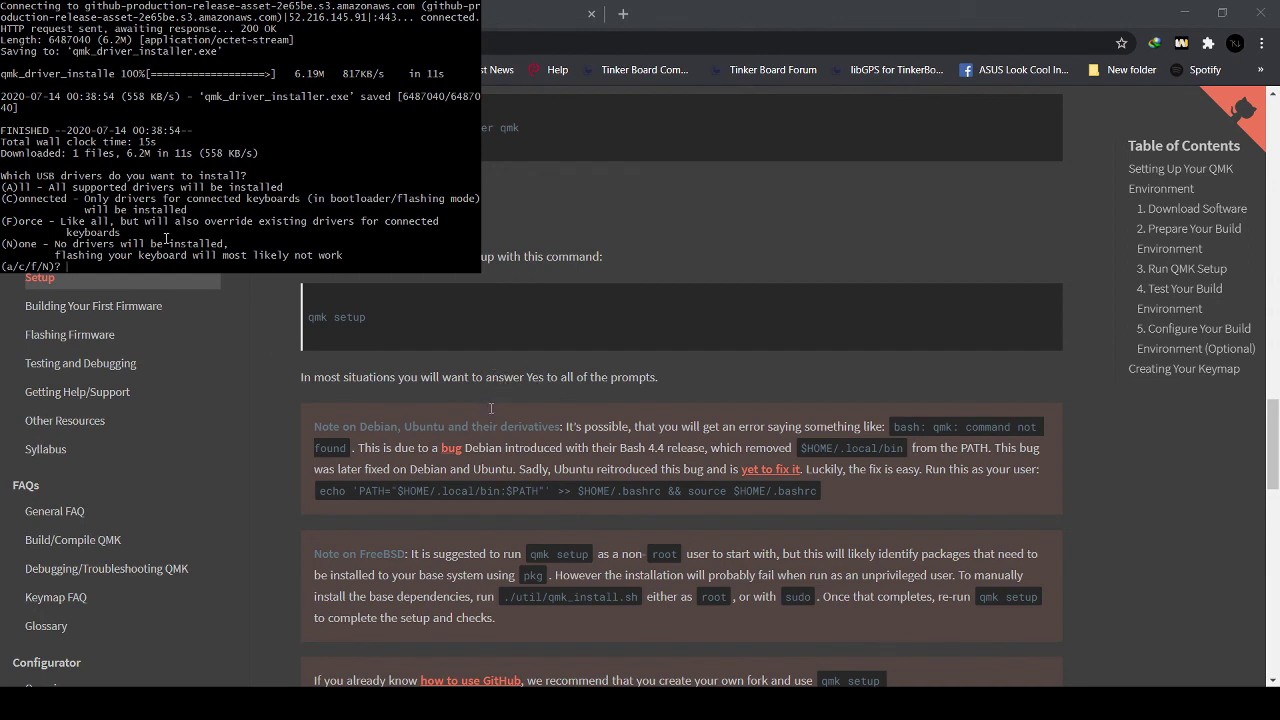
{"action": "type", "text": "A"}
{"action": "key", "text": "Return"}
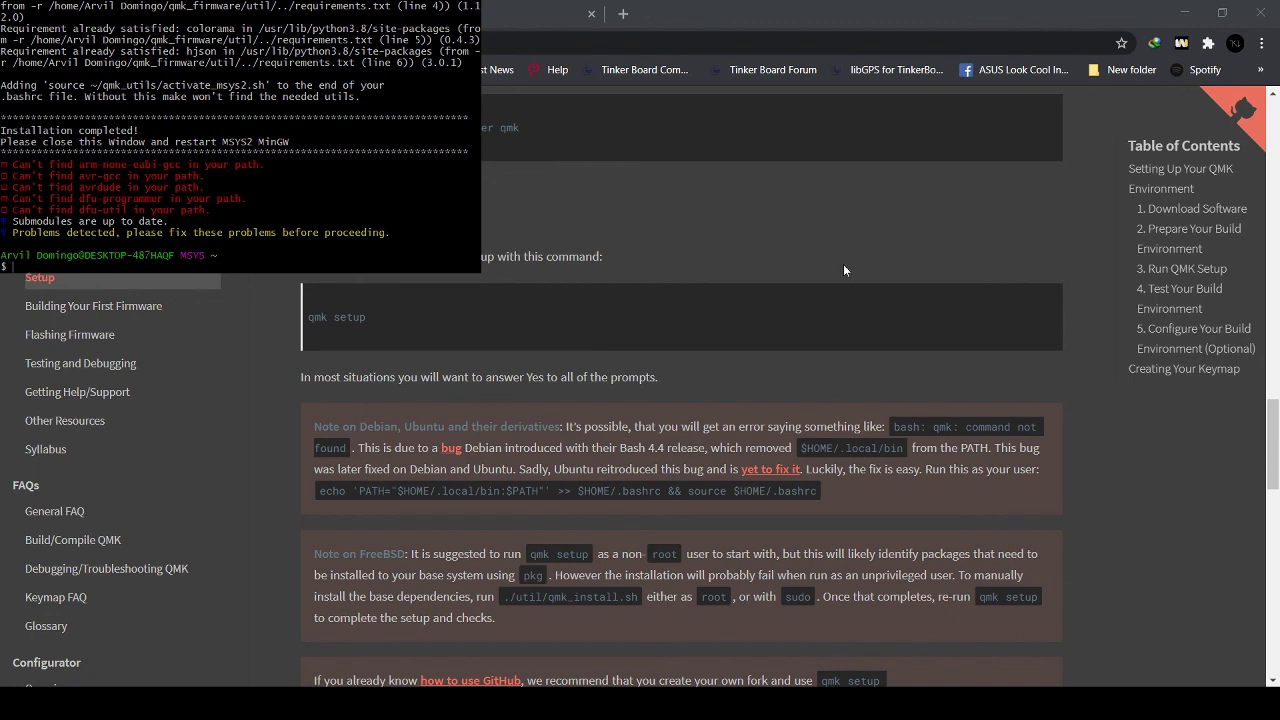
- Restart the MSYS2 terminal and go to the firmware folder with cd qmk_firmware
{"action": "left_click_drag", "start_coordinate": [521, 312], "coordinate": [588, 312]}
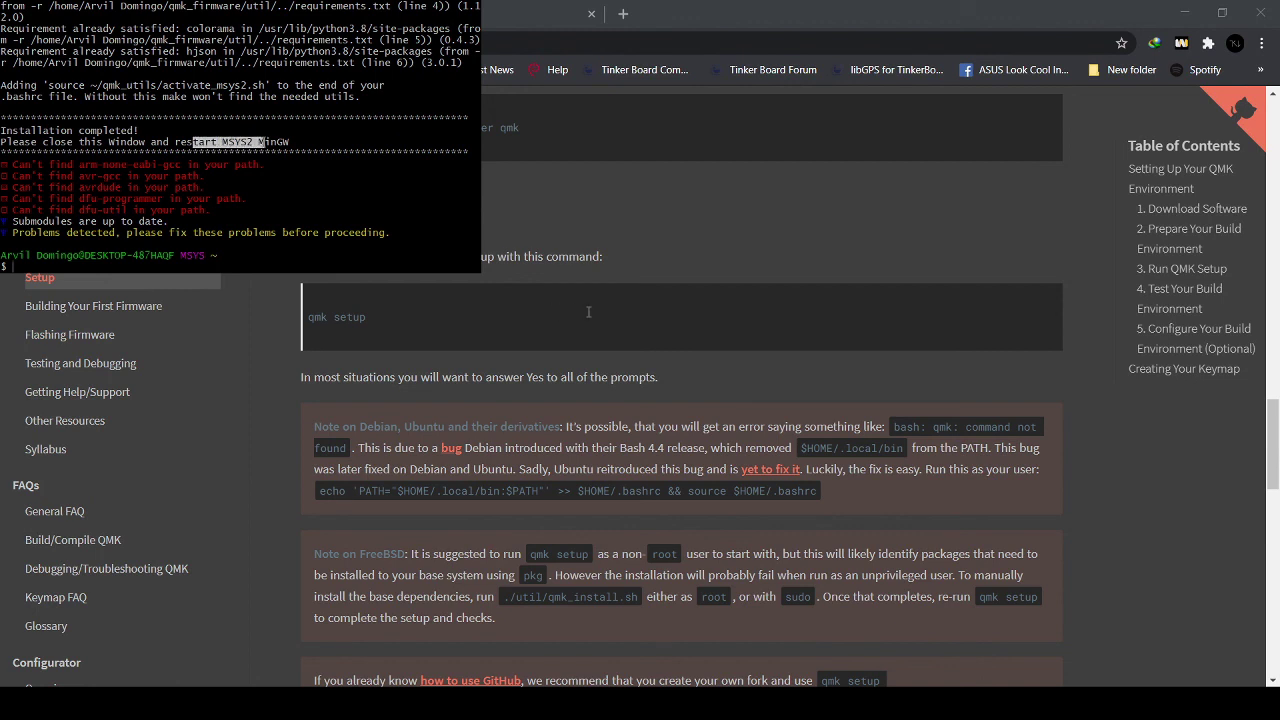
{"action": "left_click", "coordinate": [603, 316]}
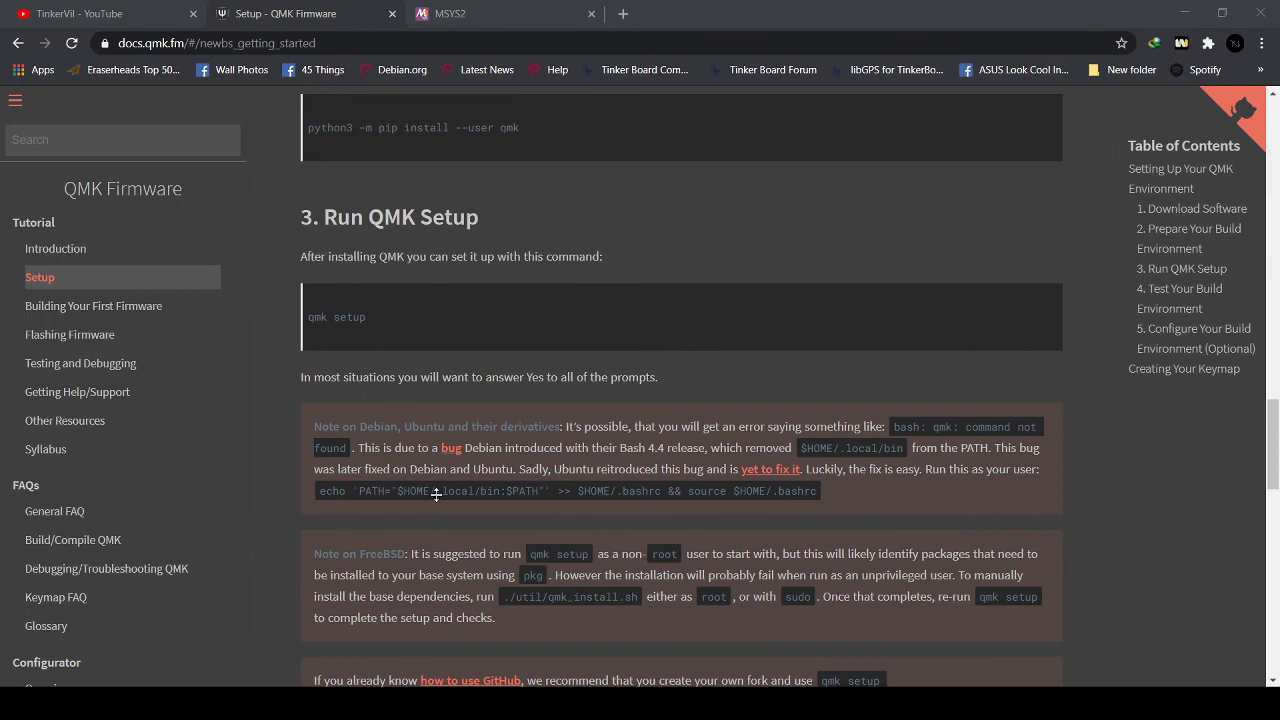
{"action": "key", "text": "alt+Tab"}
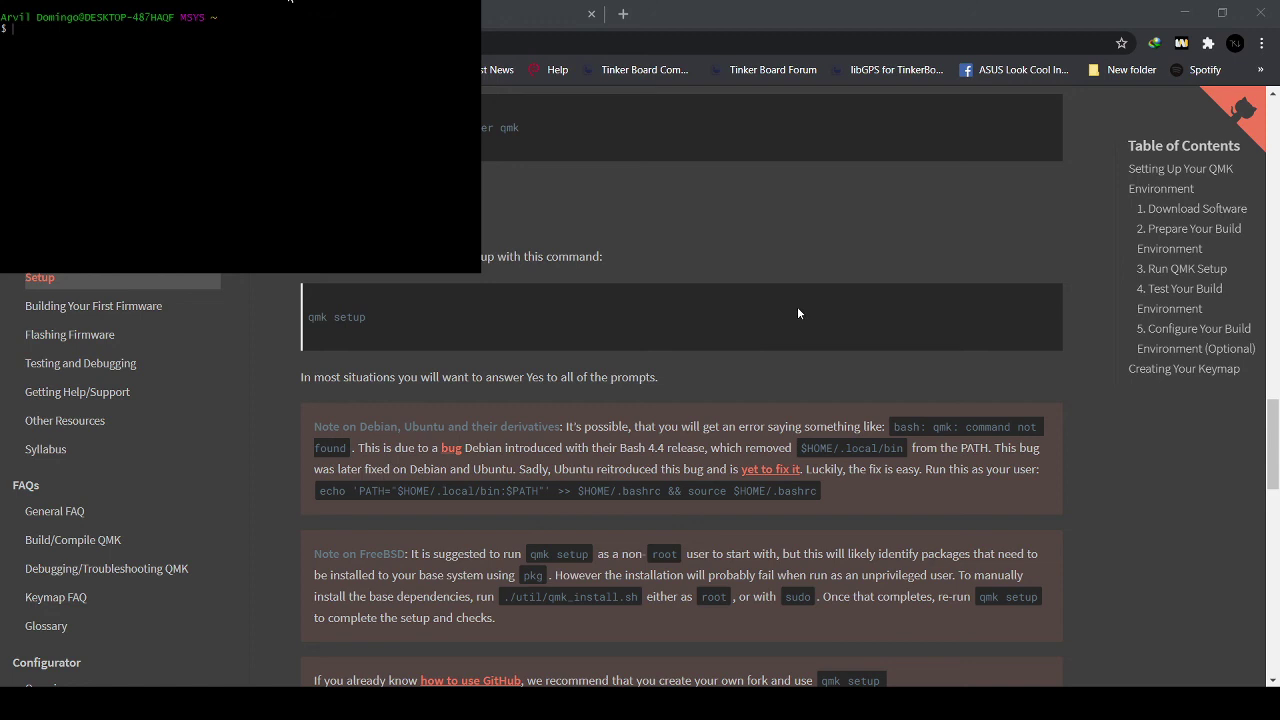
{"action": "type", "text": "cd qmk_firw"}
{"action": "key", "text": "BackSpace"}
{"action": "type", "text": "mware"}
{"action": "key", "text": "Return"}
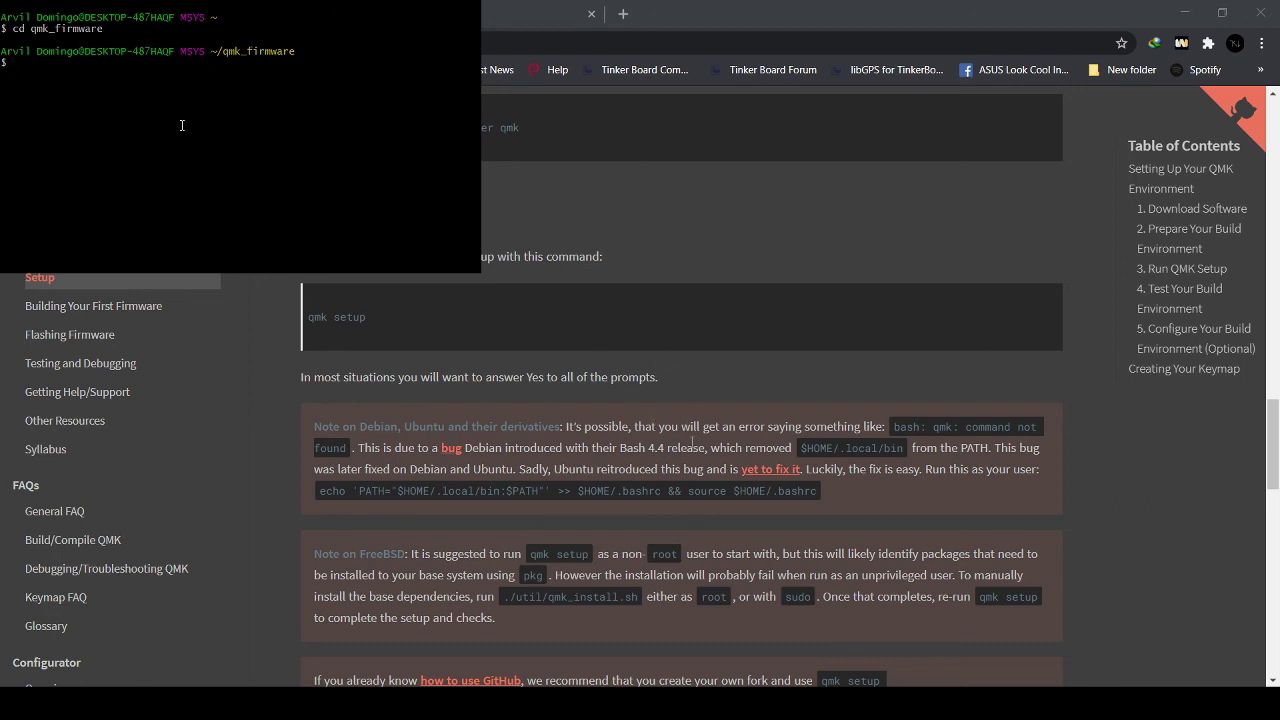
- Build the default keymap for the DZ60 keyboard with make clean dz60:default
{"action": "type", "text": "make clean dz60"}
{"action": "type", "text": "default"}
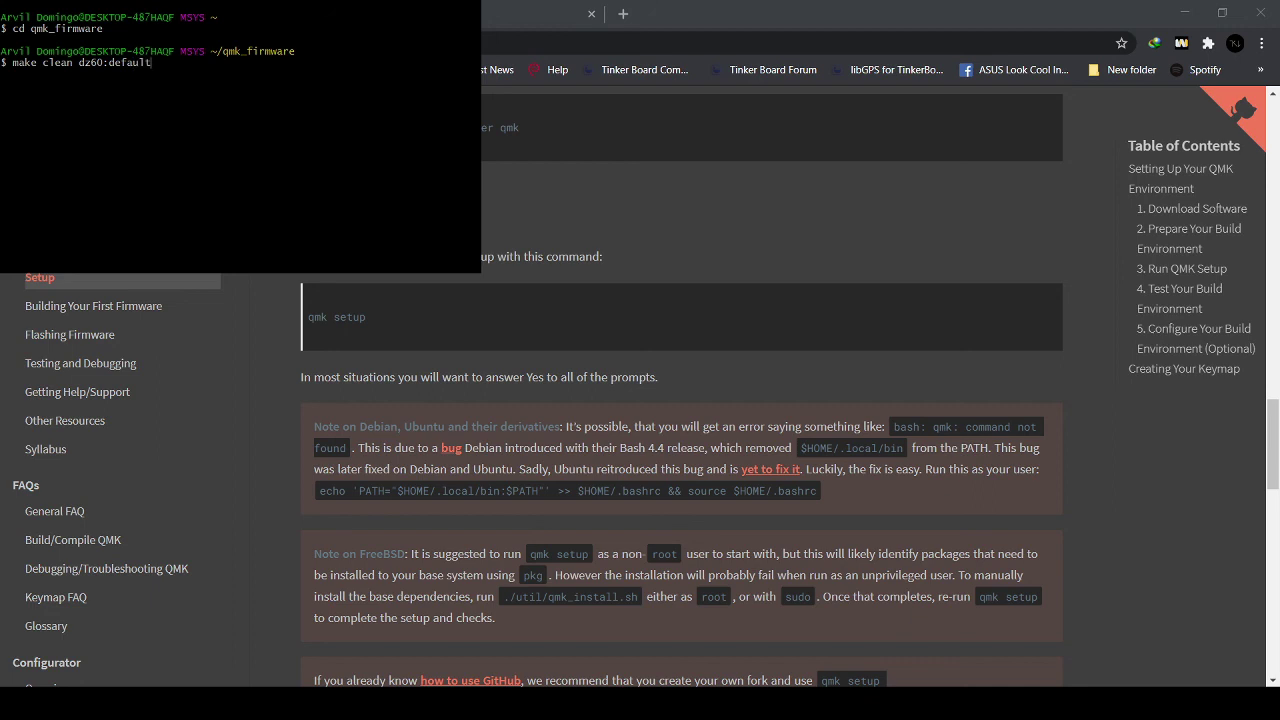